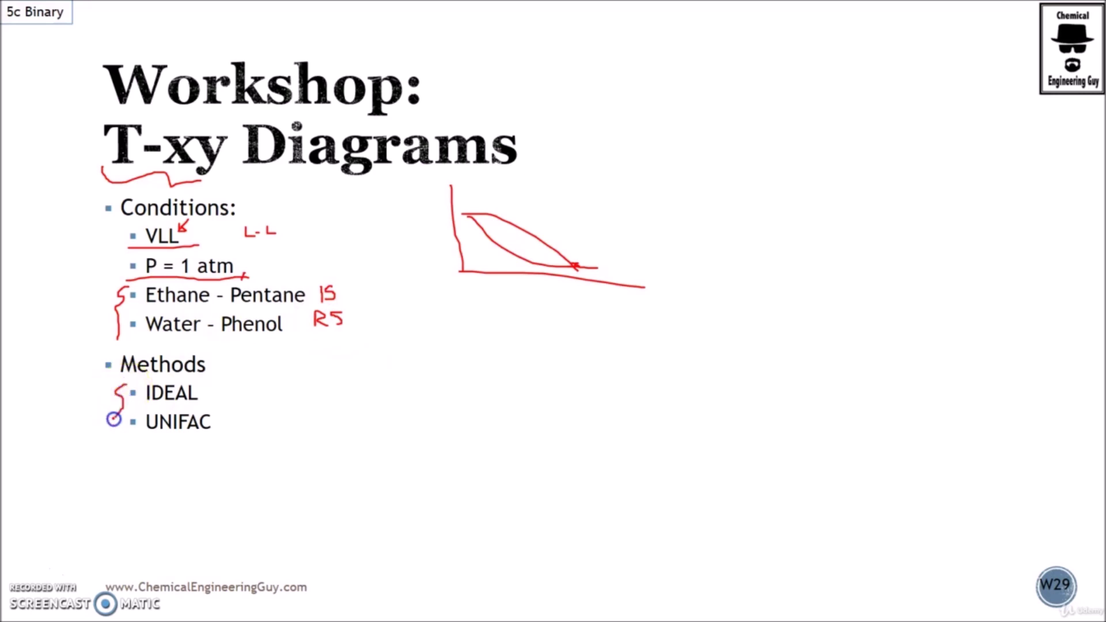
# Switch from the PowerPoint T-xy workshop slide to the Aspen Plus Simulation 2 window
pyautogui.hotkey('alt', 'Tab')
pyautogui.hotkey('alt', 'Tab')
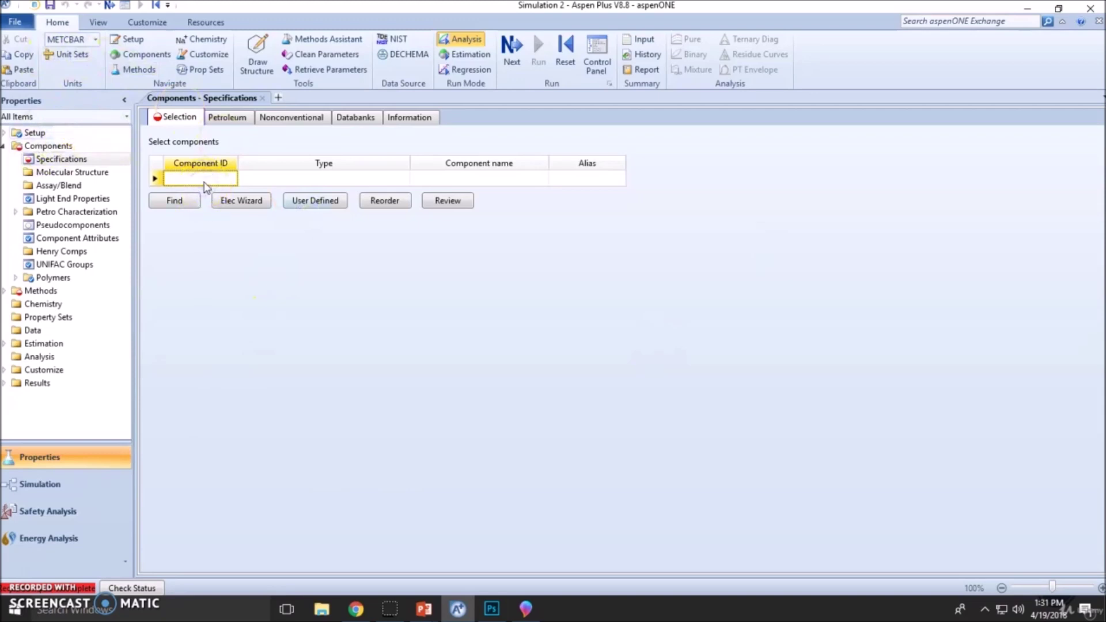
# Enter ETHANE and add N-PENTANE found through a compound search for 'pentane'
pyautogui.press('Return')
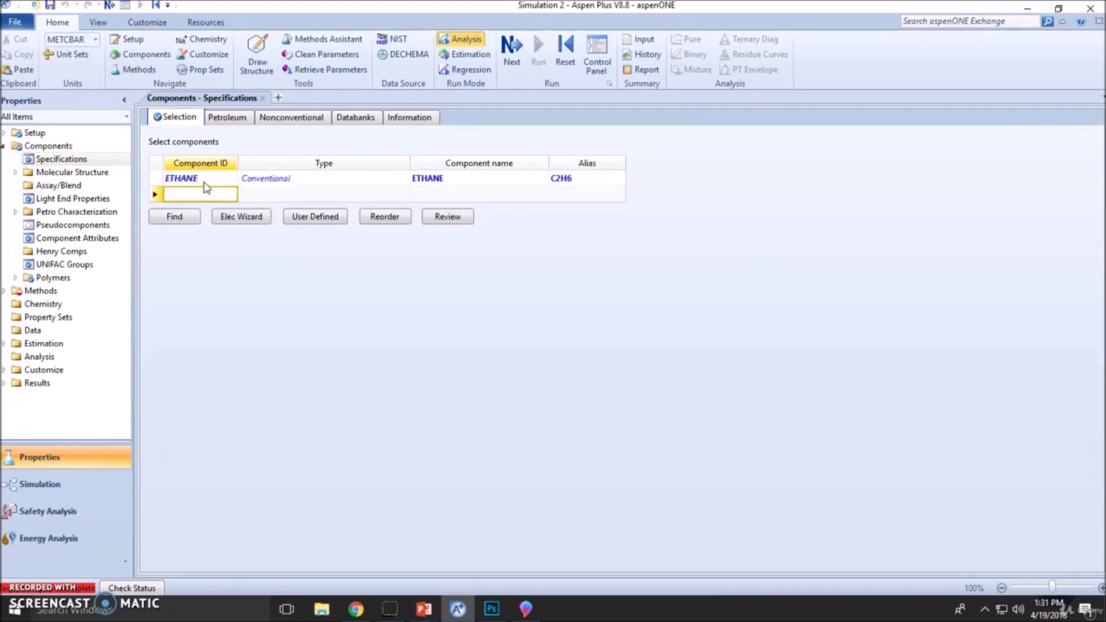
pyautogui.write('P')
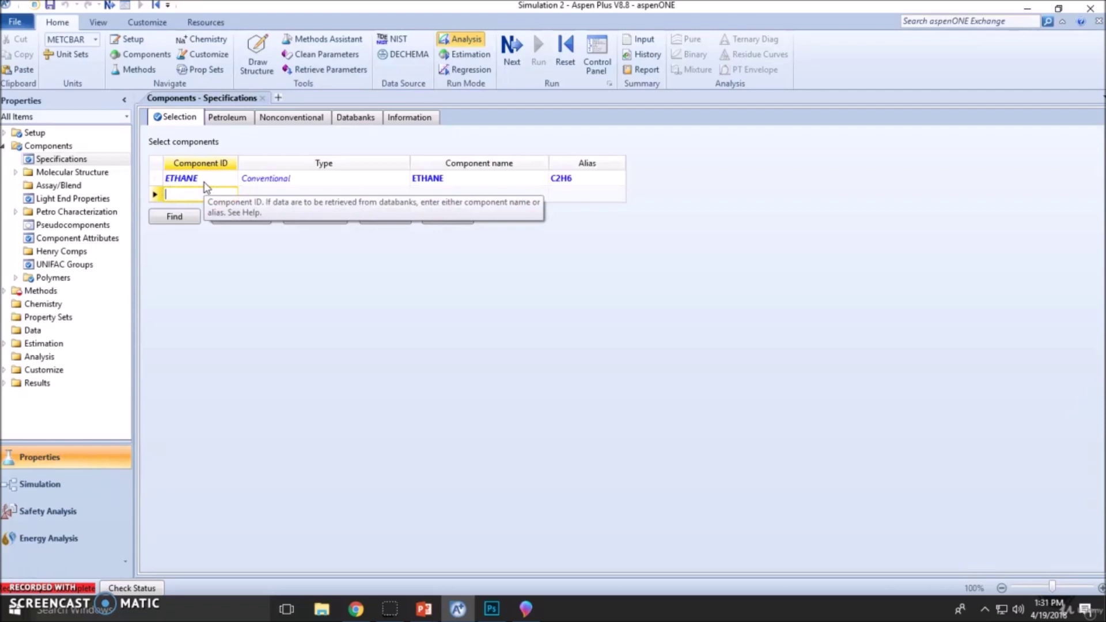
pyautogui.write('-PENTAN')
pyautogui.press('Return')
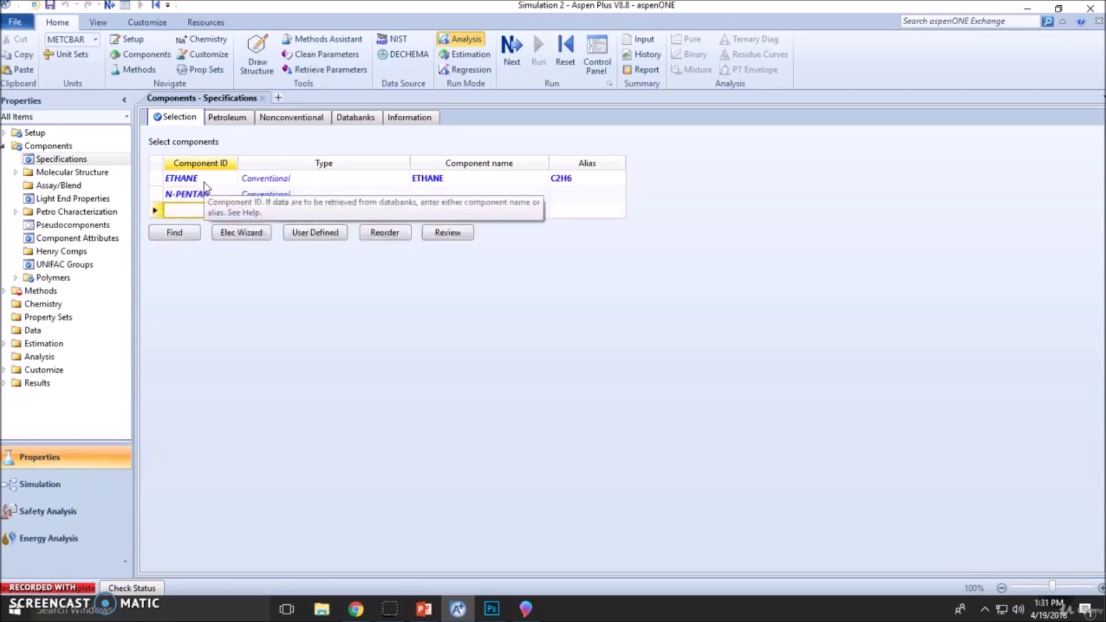
pyautogui.click(206, 209)
pyautogui.click(174, 232)
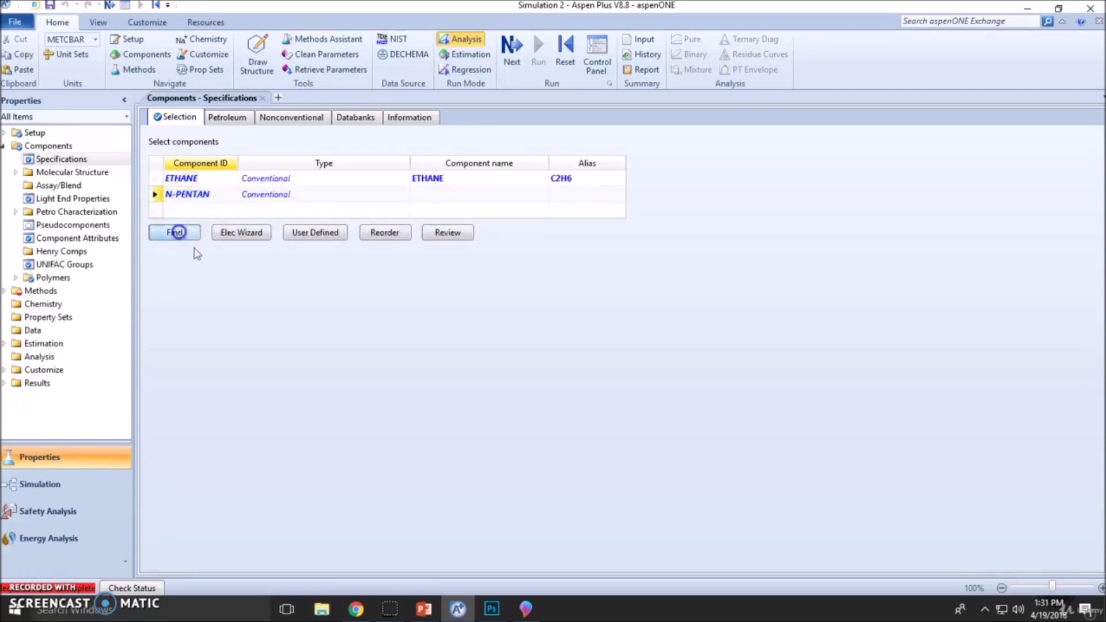
pyautogui.click(550, 184)
pyautogui.write('pentane')
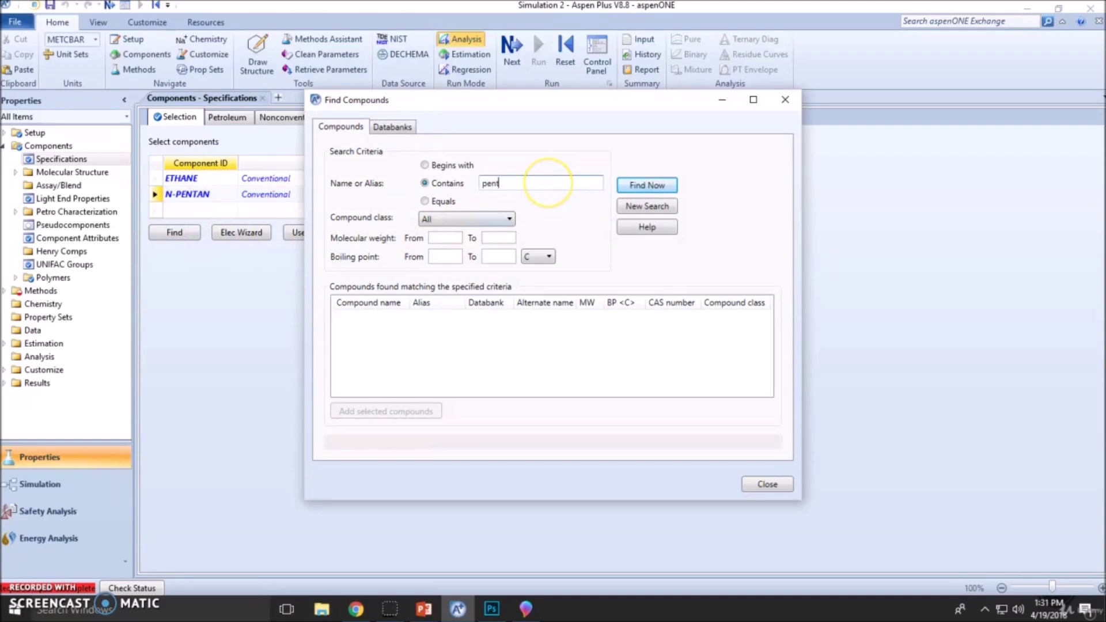
pyautogui.press('Return')
pyautogui.click(370, 317)
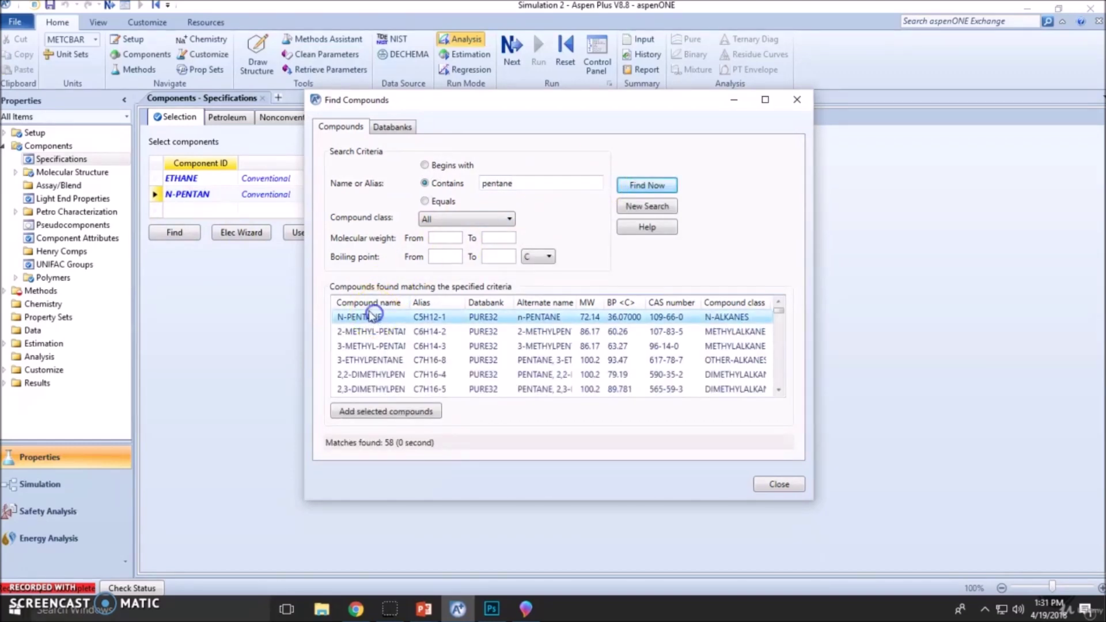
pyautogui.click(796, 99)
# Add WATER and PHENOL as components, then go to the property methods form
pyautogui.click(207, 210)
pyautogui.write('WATER')
pyautogui.press('Return')
pyautogui.write('PHENOL')
pyautogui.press('Return')
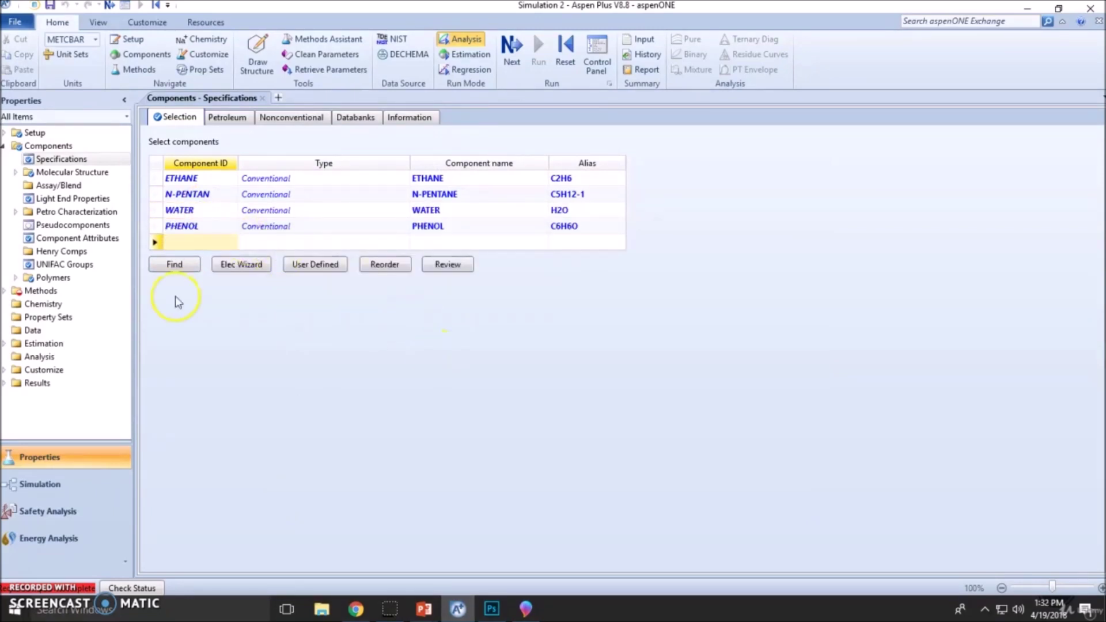
pyautogui.click(40, 291)
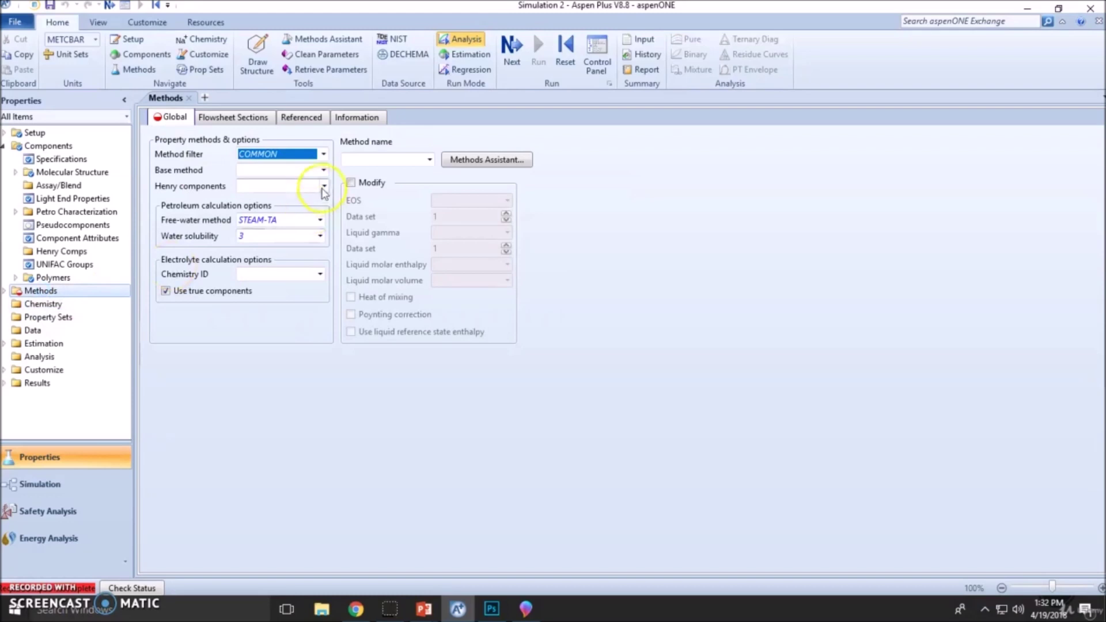
# Set the global property method to UNIFAC, replacing IDEAL, and run the properties calculation
pyautogui.click(390, 162)
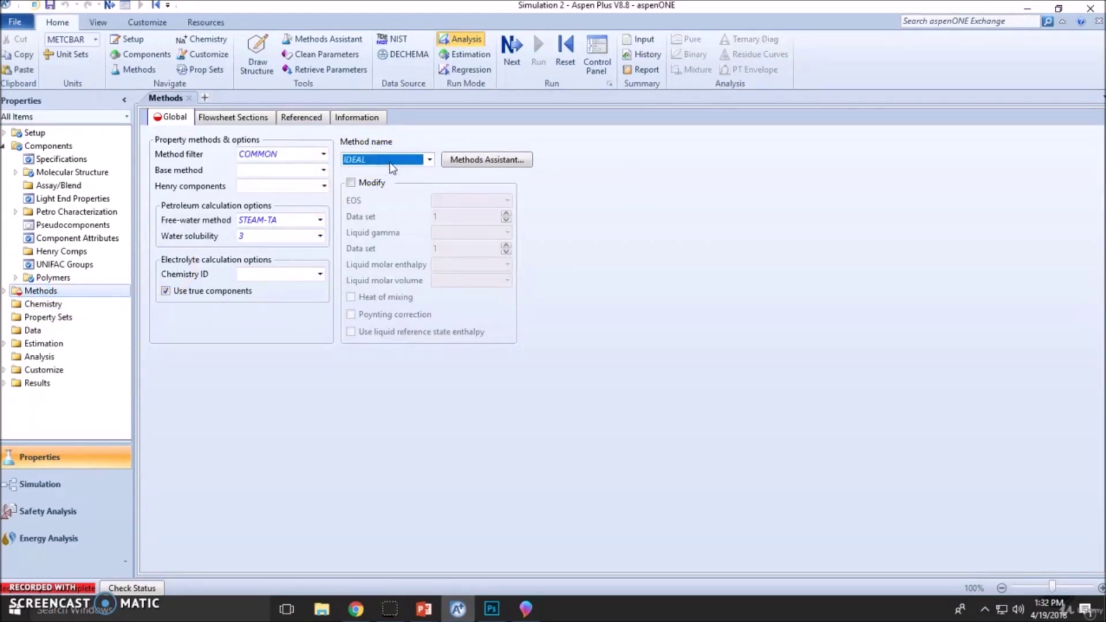
pyautogui.write('IDEAL')
pyautogui.press('Return')
pyautogui.click(392, 167)
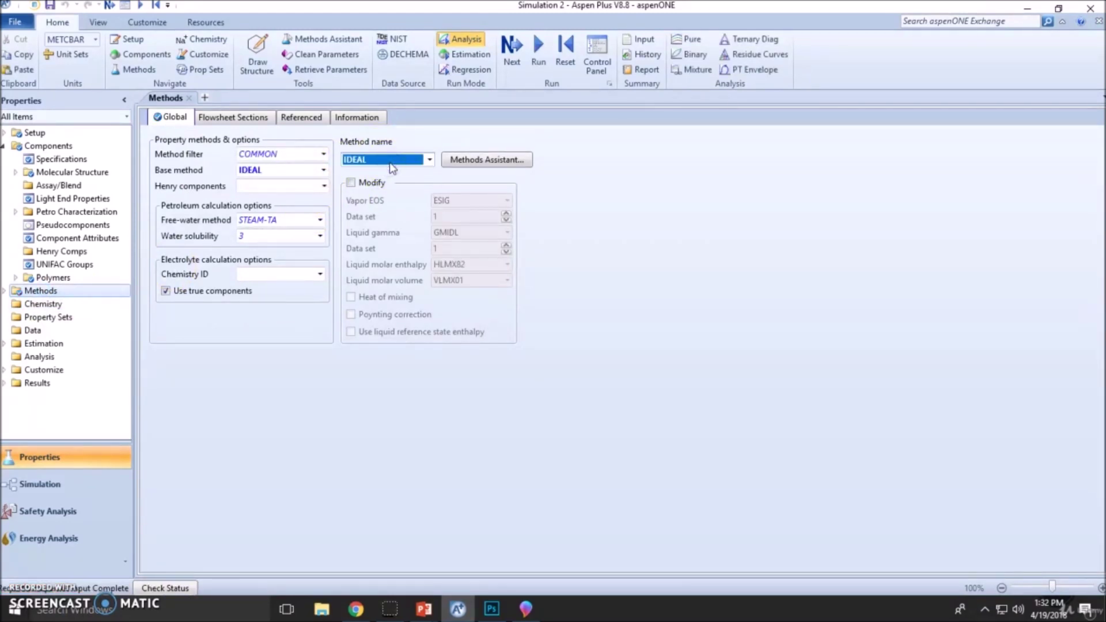
pyautogui.write('AC')
pyautogui.press('Return')
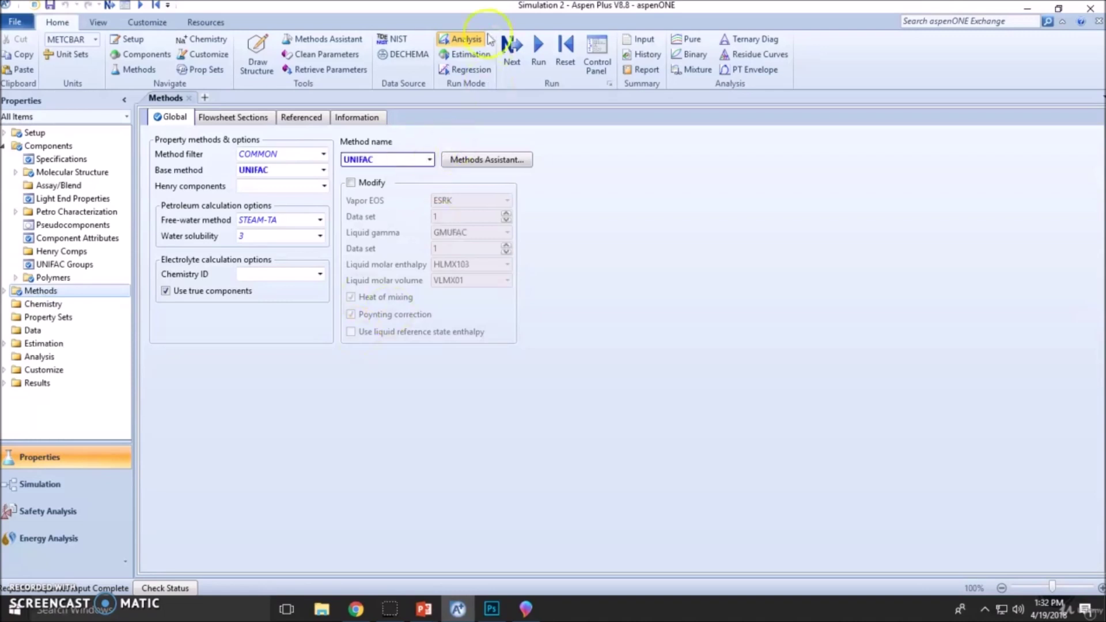
pyautogui.click(510, 55)
pyautogui.click(517, 367)
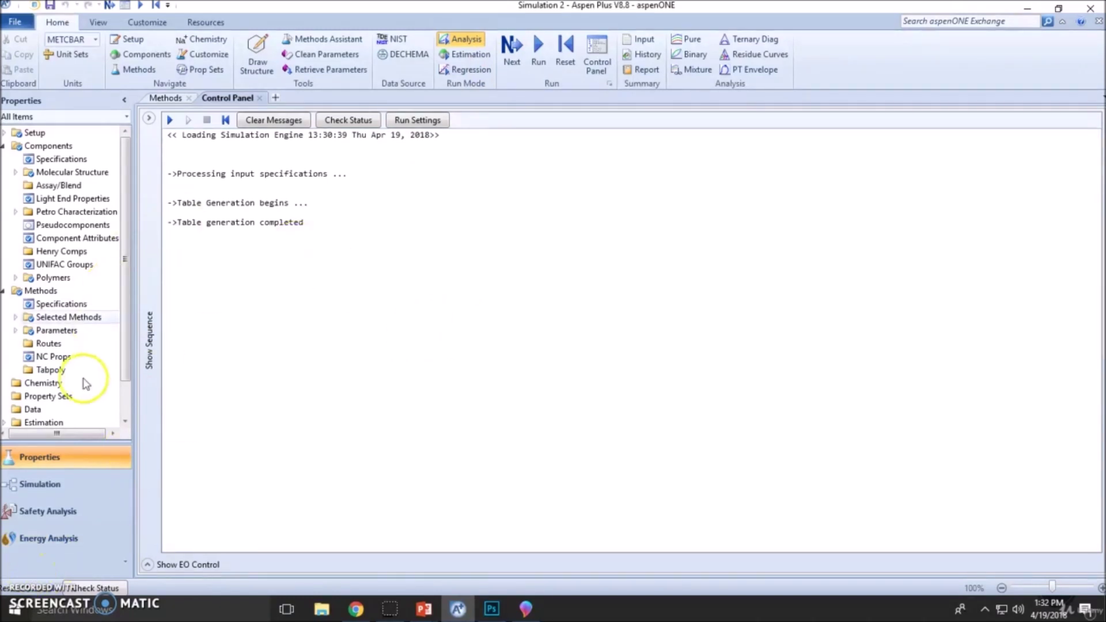
# Start a new binary analysis, keeping Txy type and Vapor-Liquid-Liquid valid phases
pyautogui.click(691, 58)
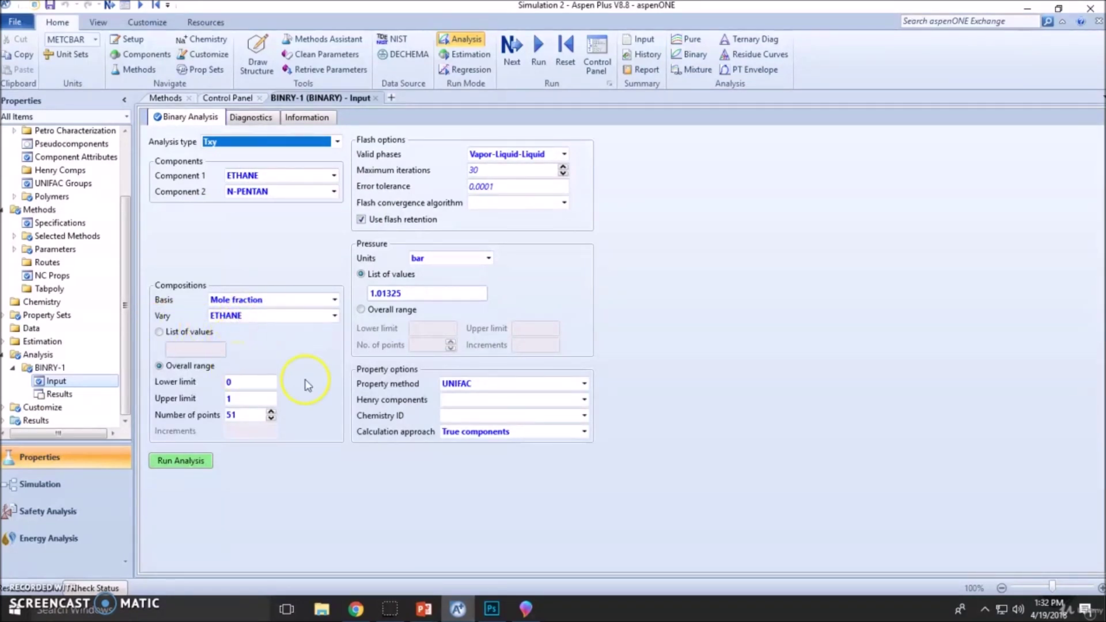
pyautogui.click(274, 149)
pyautogui.click(277, 154)
pyautogui.click(512, 156)
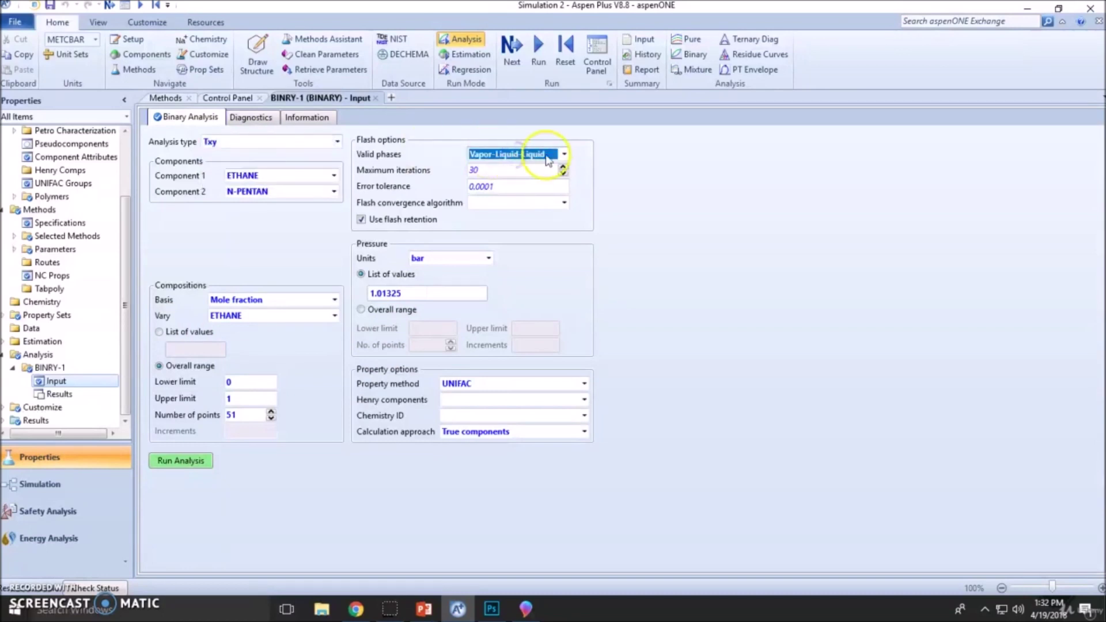
pyautogui.click(564, 155)
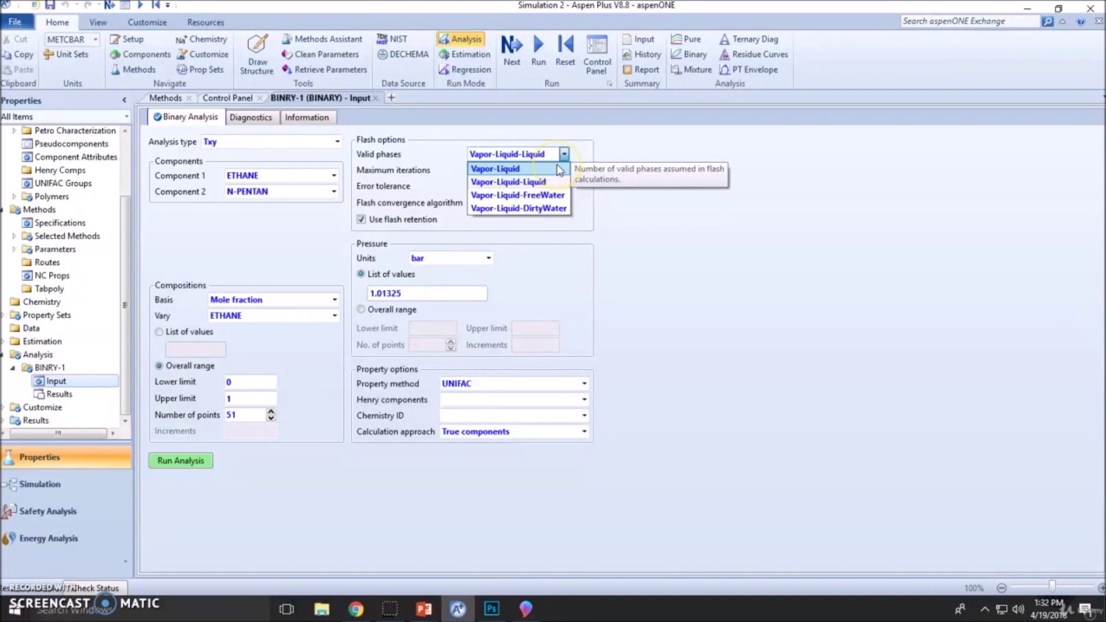
pyautogui.click(512, 182)
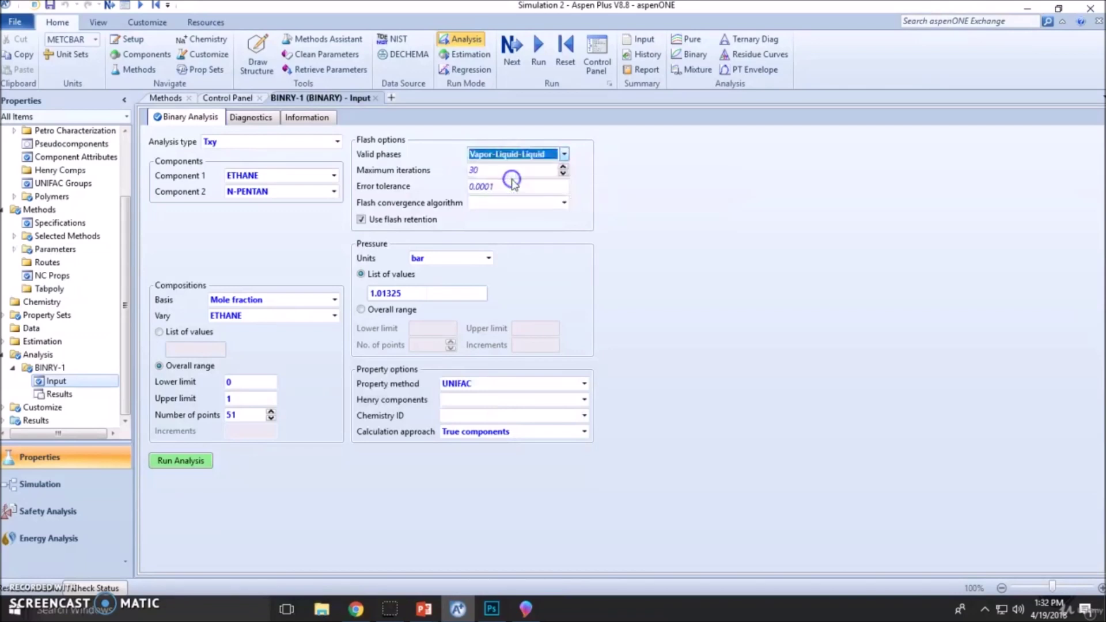
pyautogui.click(601, 222)
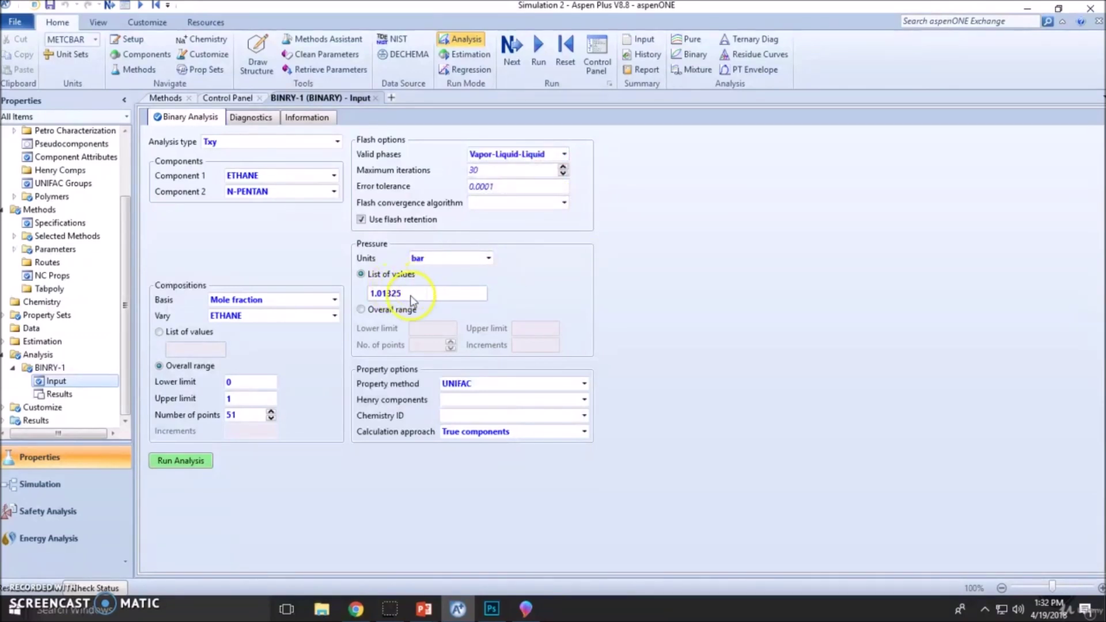
# Set the analysis property method to IDEAL and run the ethane/n-pentane analysis
pyautogui.click(584, 384)
pyautogui.click(551, 398)
pyautogui.click(256, 482)
pyautogui.click(205, 461)
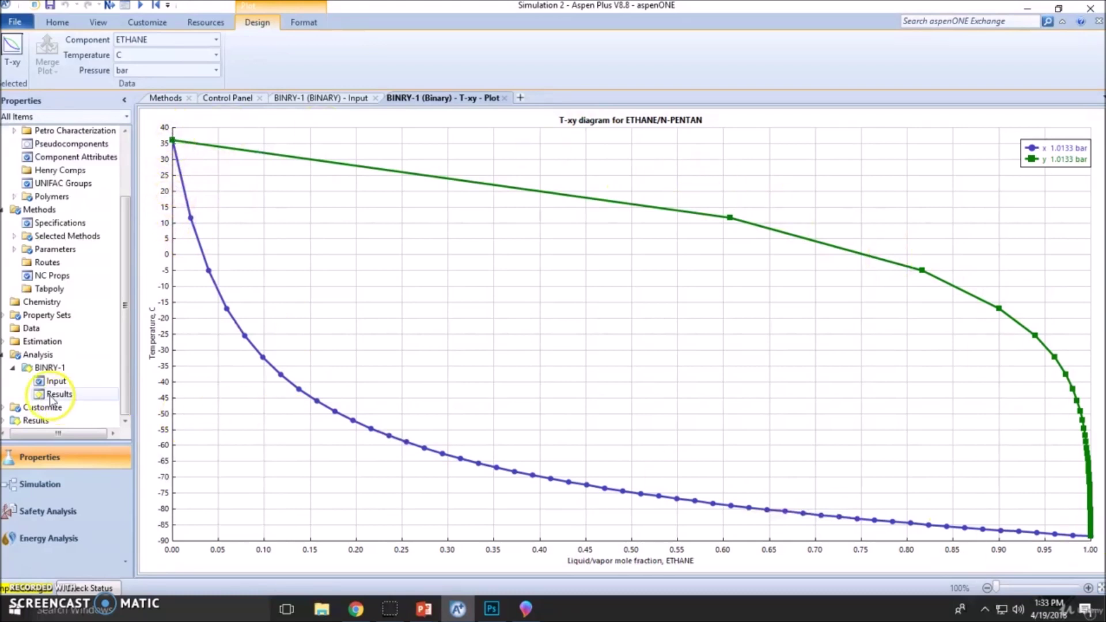
# Create a second binary analysis, BINRY-2, after cancelling the New analysis dialog
pyautogui.click(42, 355)
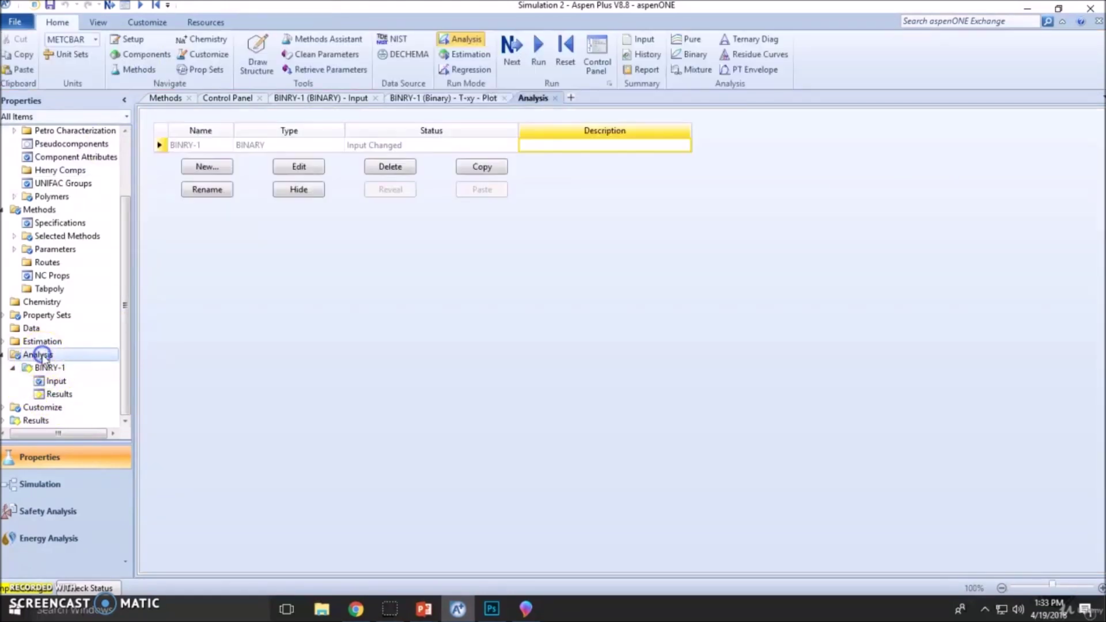
pyautogui.click(215, 173)
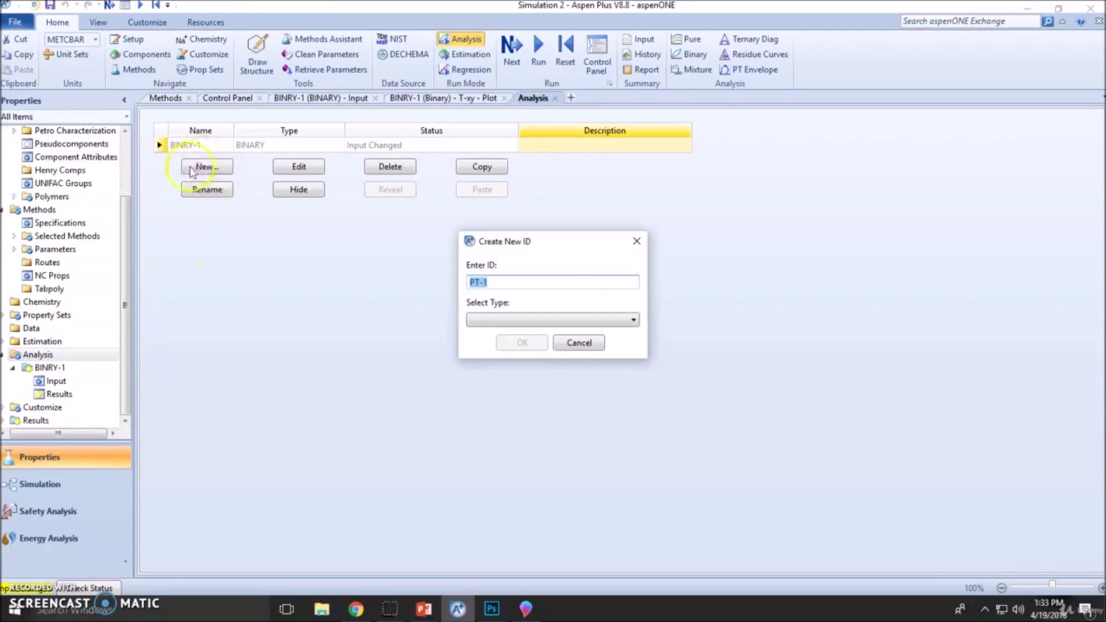
pyautogui.click(633, 321)
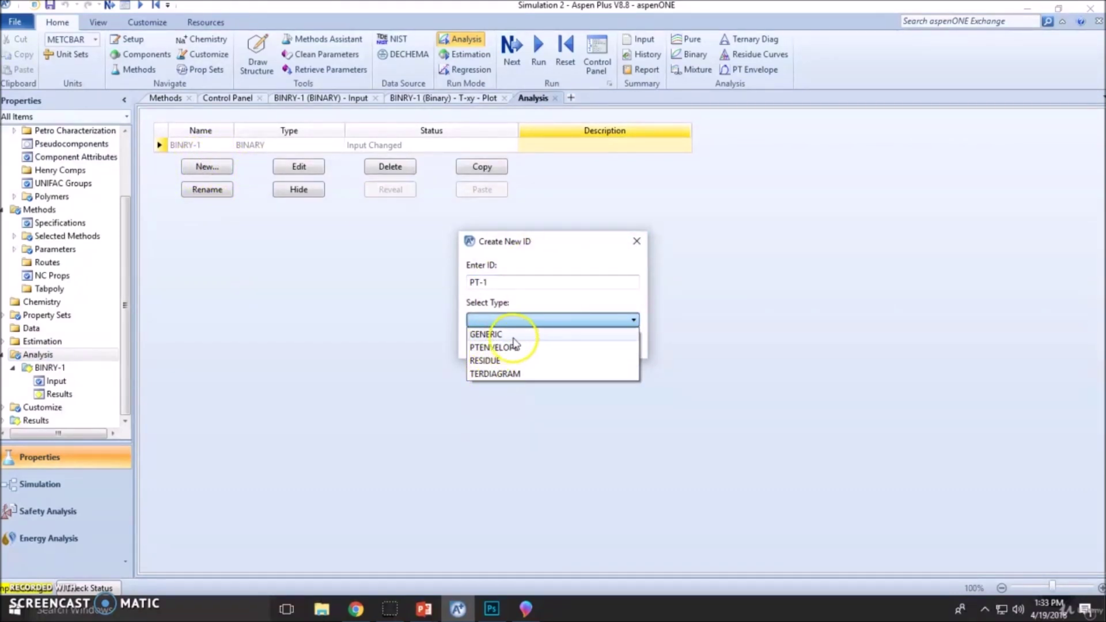
pyautogui.click(631, 242)
pyautogui.click(636, 241)
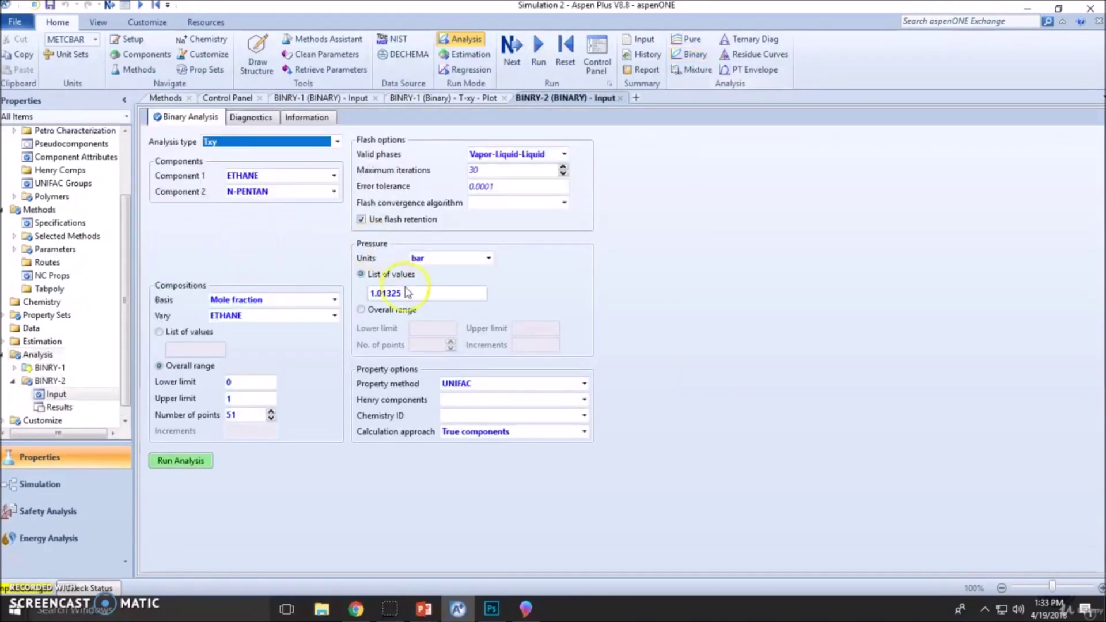
pyautogui.click(323, 183)
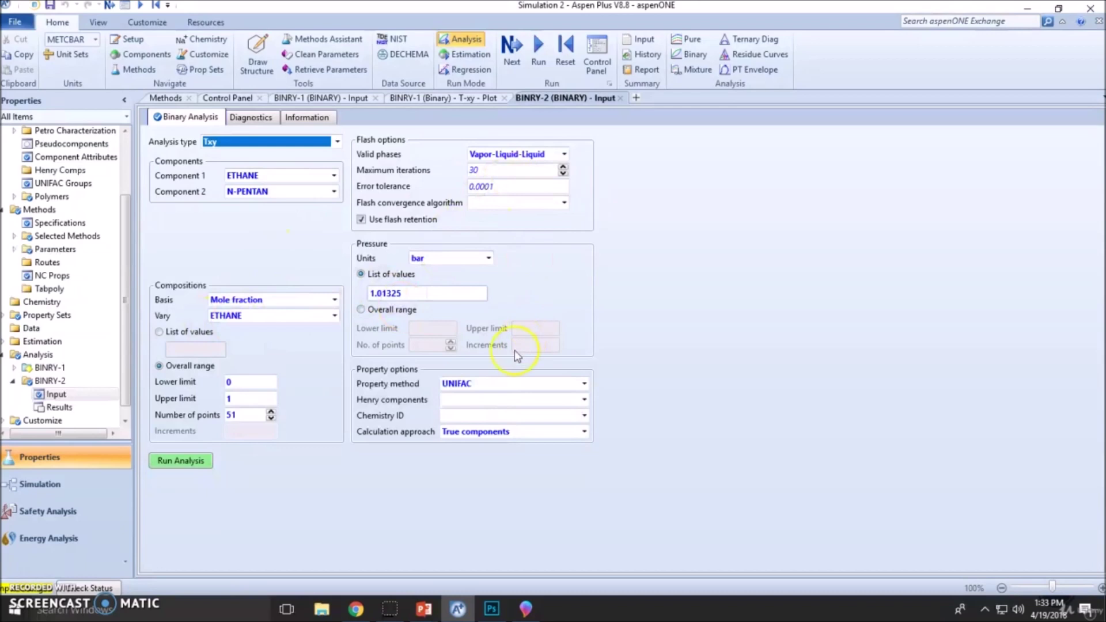
# Keep UNIFAC as BINRY-2's property method and run the analysis
pyautogui.click(520, 384)
pyautogui.click(586, 384)
pyautogui.click(441, 419)
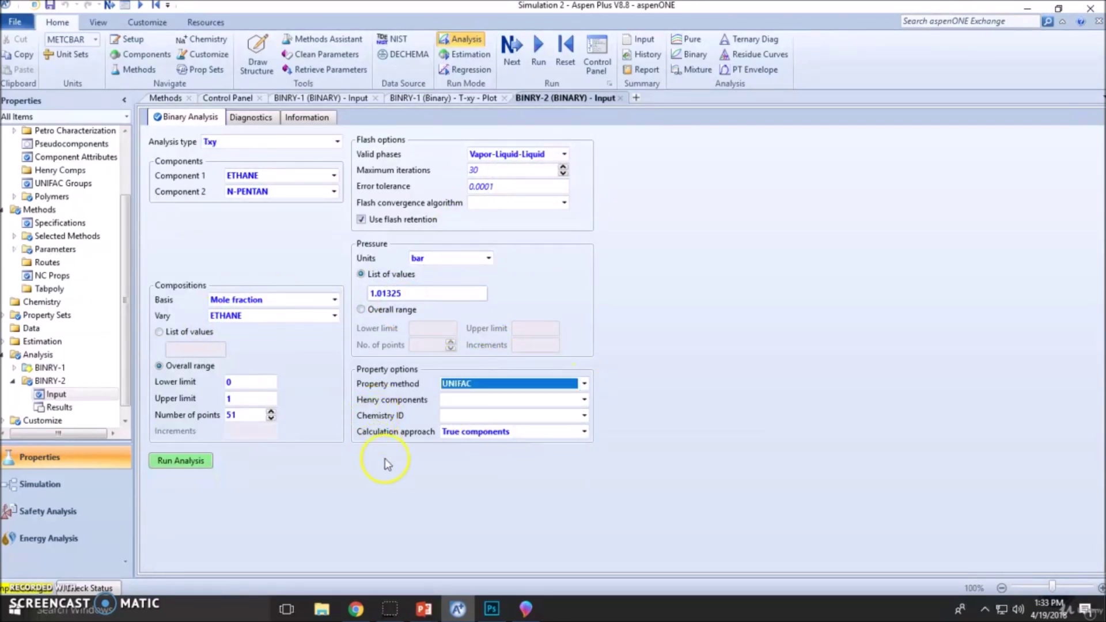
pyautogui.click(193, 461)
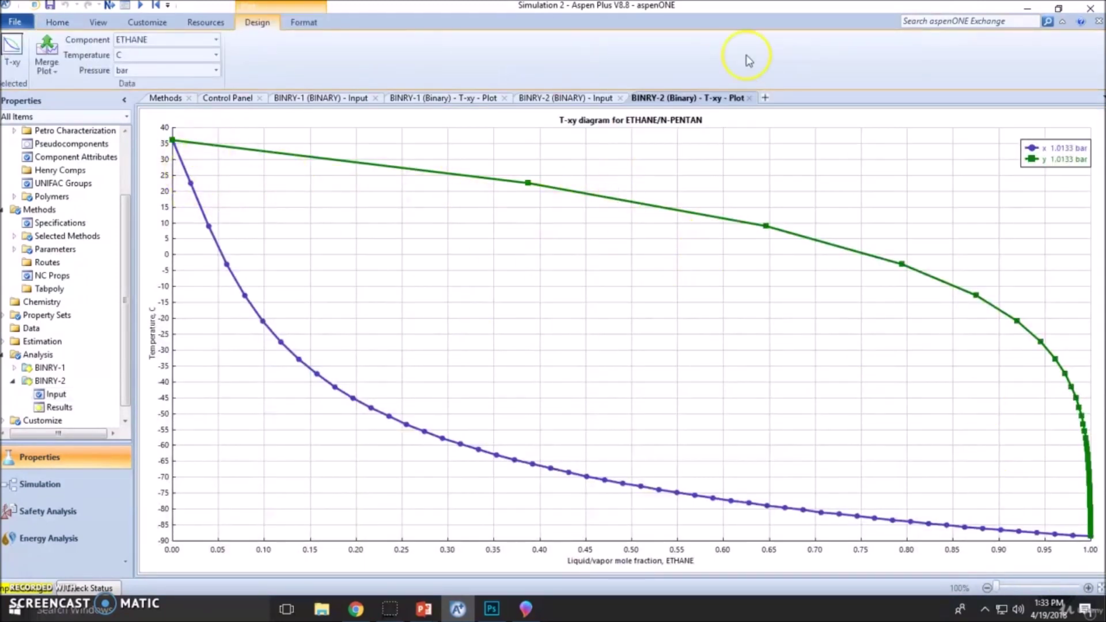
# Merge the other ethane/n-pentane T-xy curves onto this plot with a single temperature axis
pyautogui.click(46, 65)
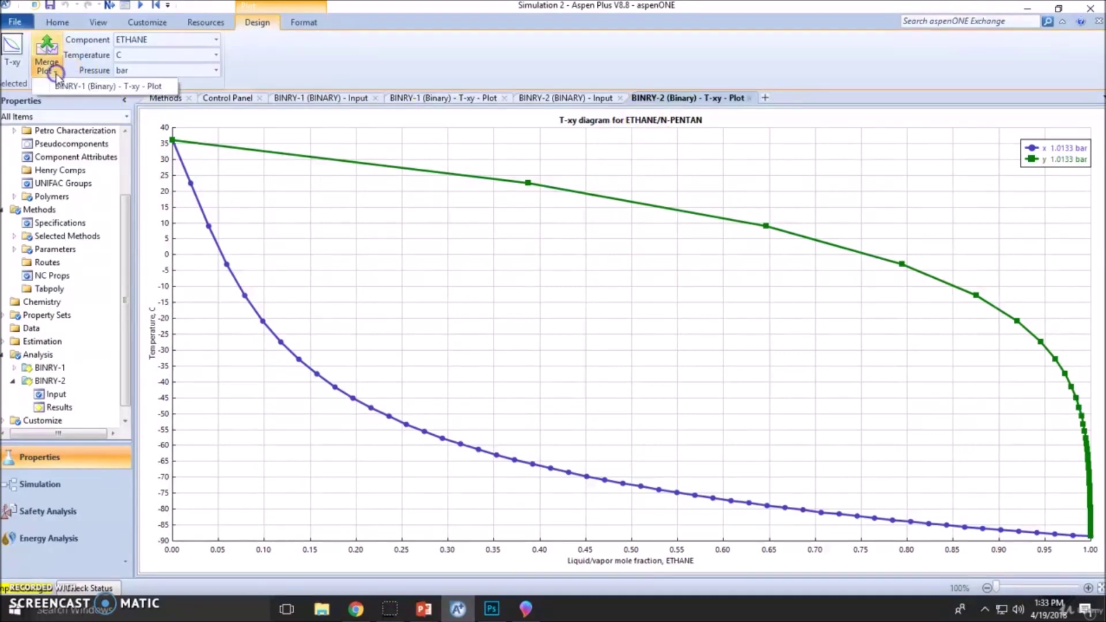
pyautogui.click(92, 77)
pyautogui.rightClick(276, 210)
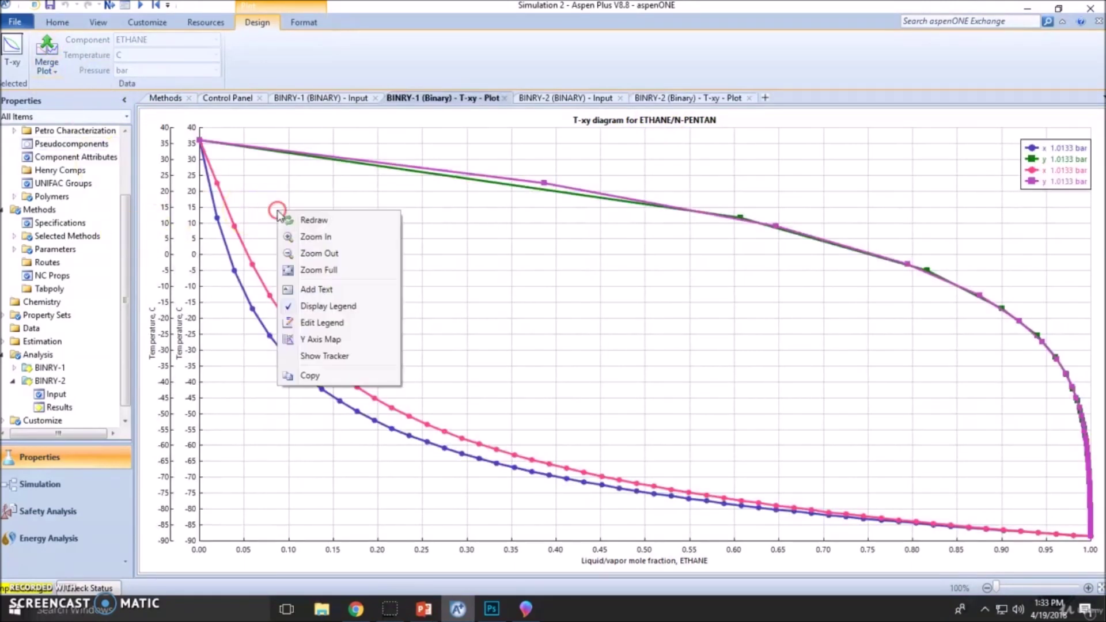
pyautogui.click(346, 338)
pyautogui.click(438, 187)
pyautogui.click(695, 429)
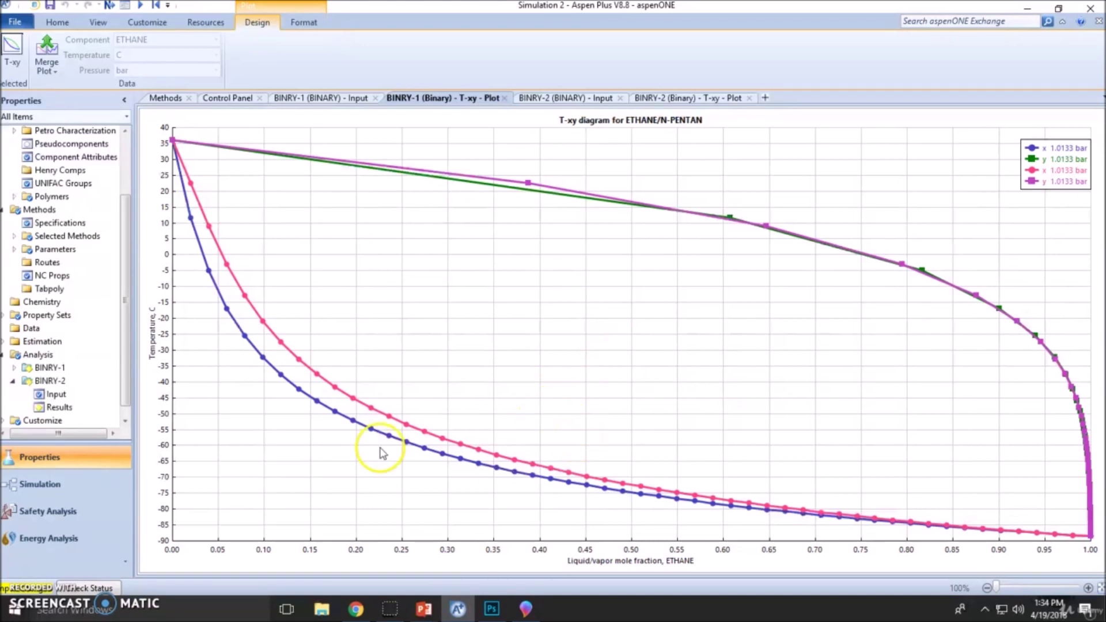
pyautogui.scroll(-1, 55, 374)
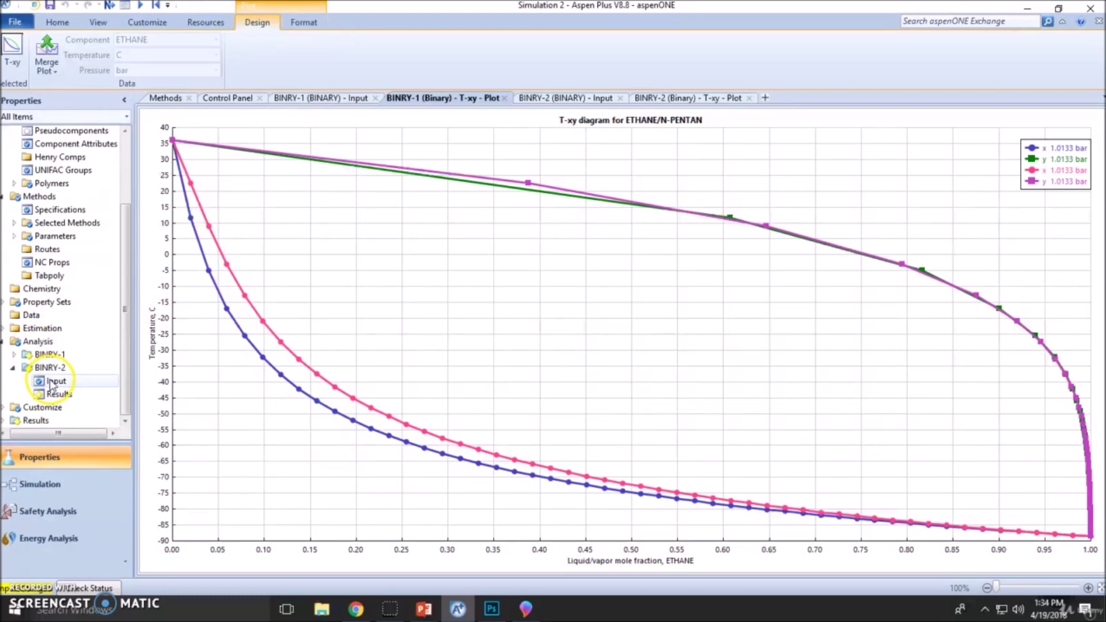
# Create BINRY-3 with WATER and PHENOL as components using IDEAL, and run it
pyautogui.click(47, 339)
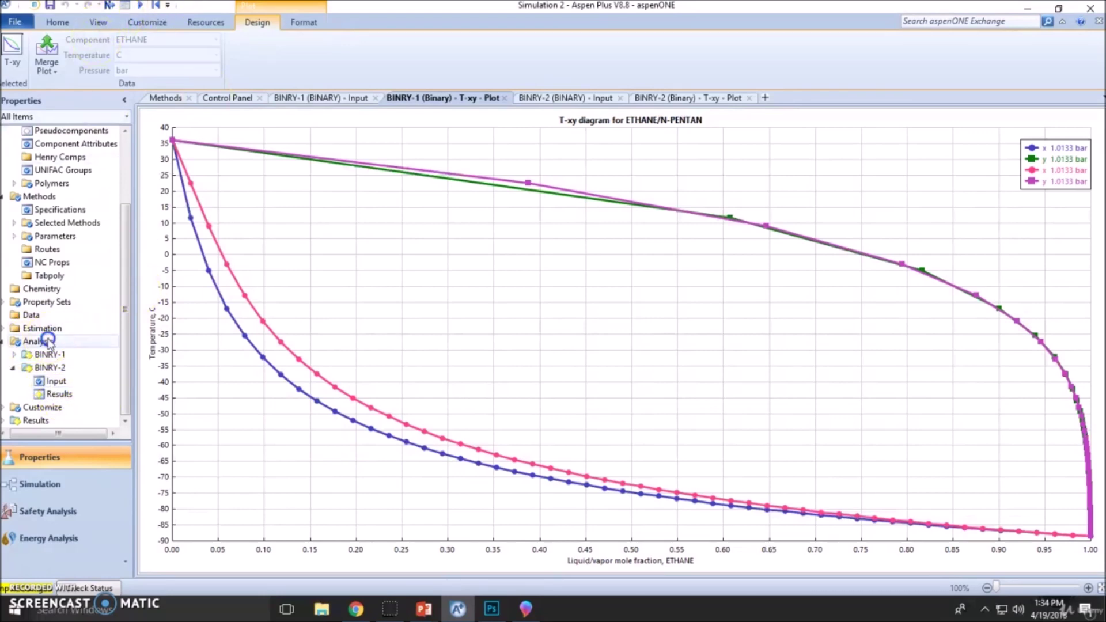
pyautogui.click(698, 55)
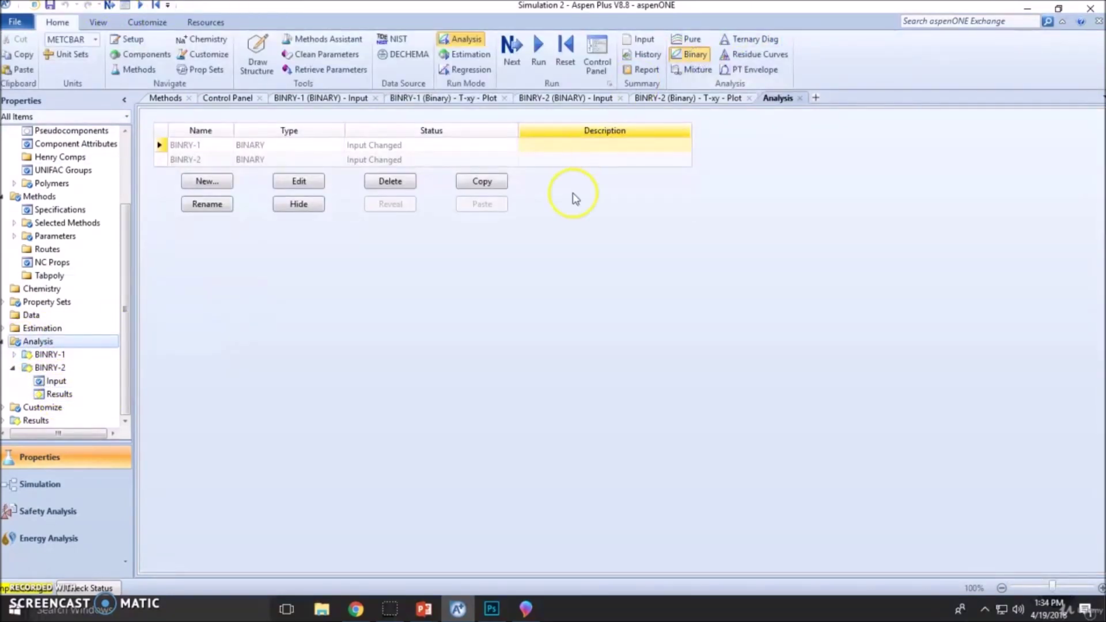
pyautogui.click(334, 176)
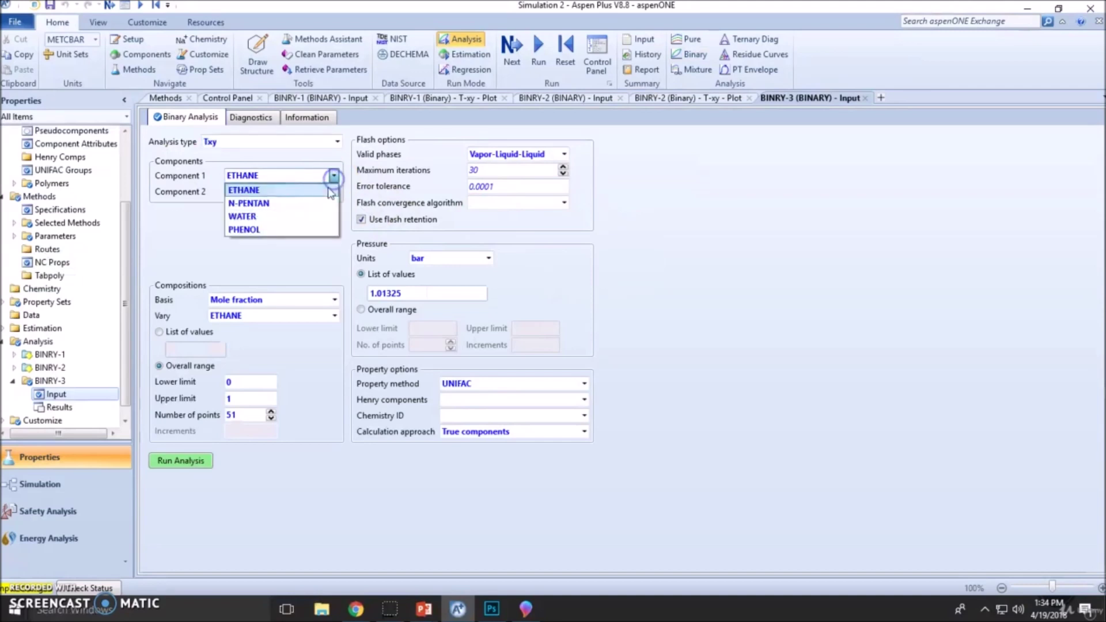
pyautogui.click(311, 216)
pyautogui.click(334, 192)
pyautogui.click(311, 246)
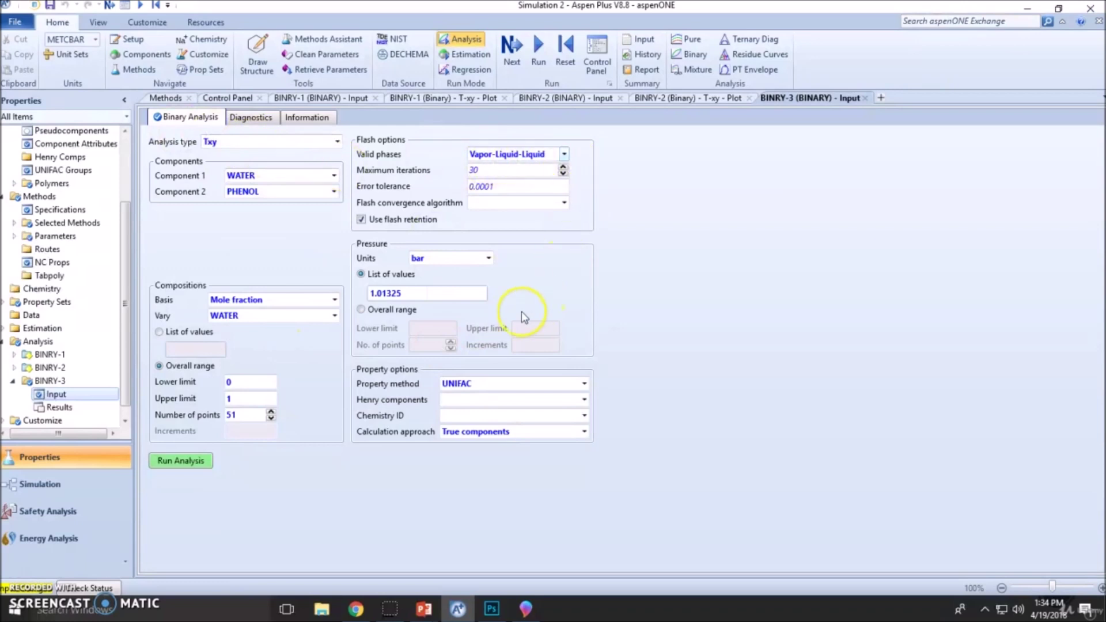
pyautogui.click(576, 385)
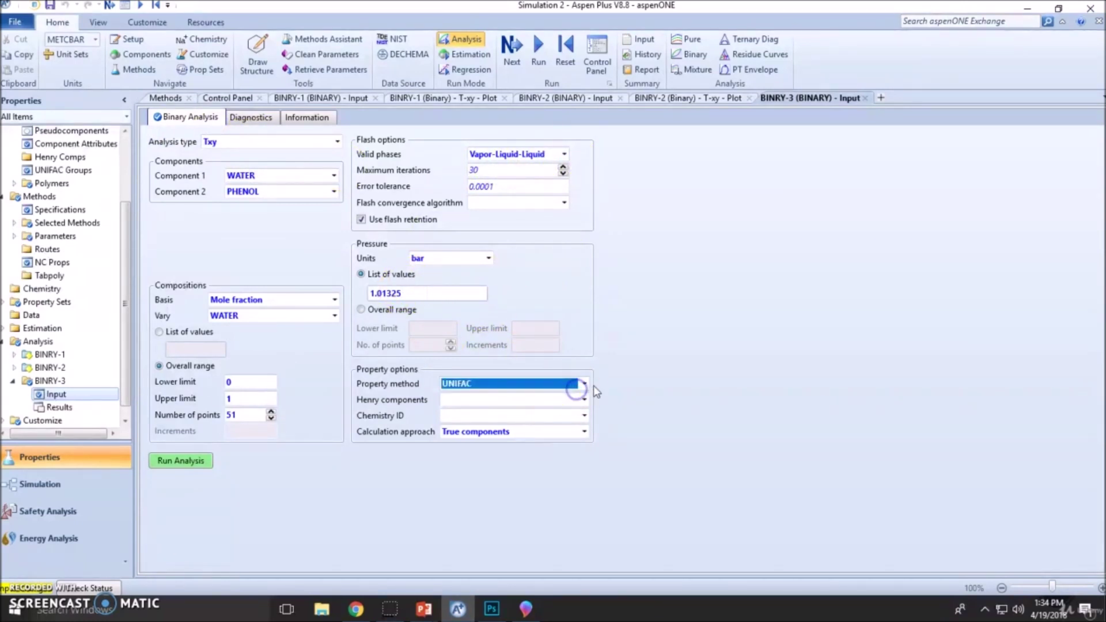
pyautogui.click(472, 396)
pyautogui.click(196, 464)
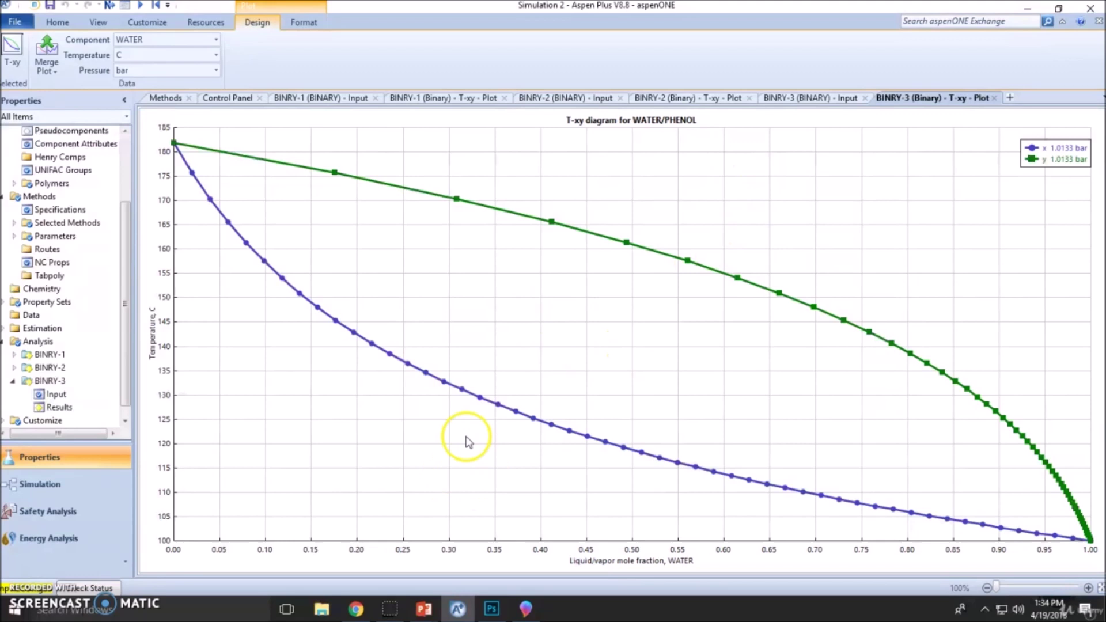
# Open and close the legend editor without changes, then create a new binary analysis, BINRY-4
pyautogui.doubleClick(1063, 152)
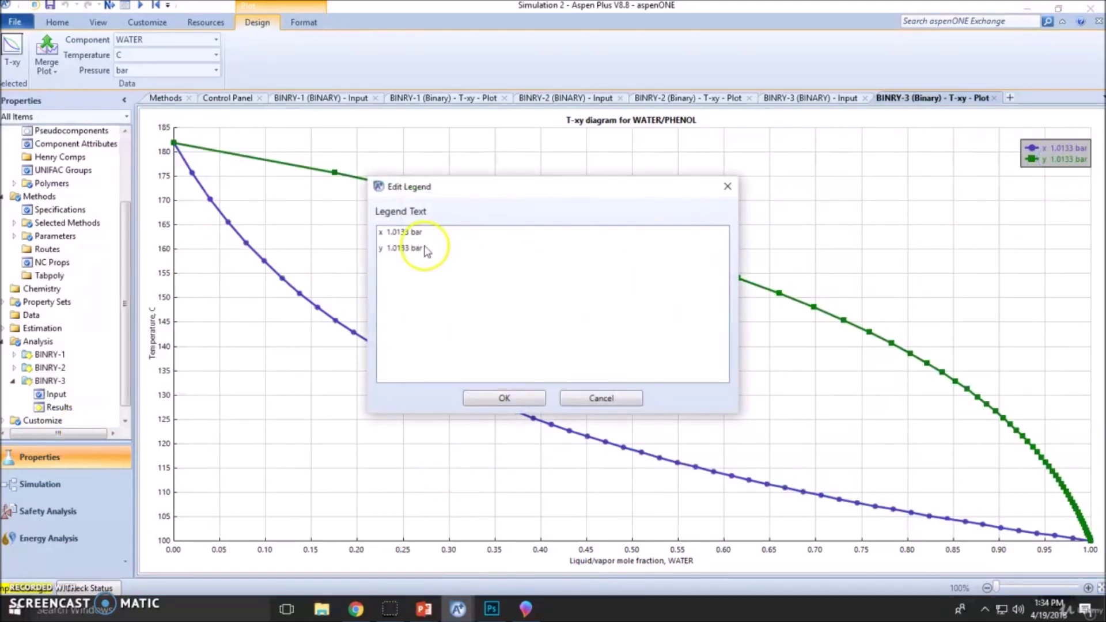
pyautogui.click(383, 232)
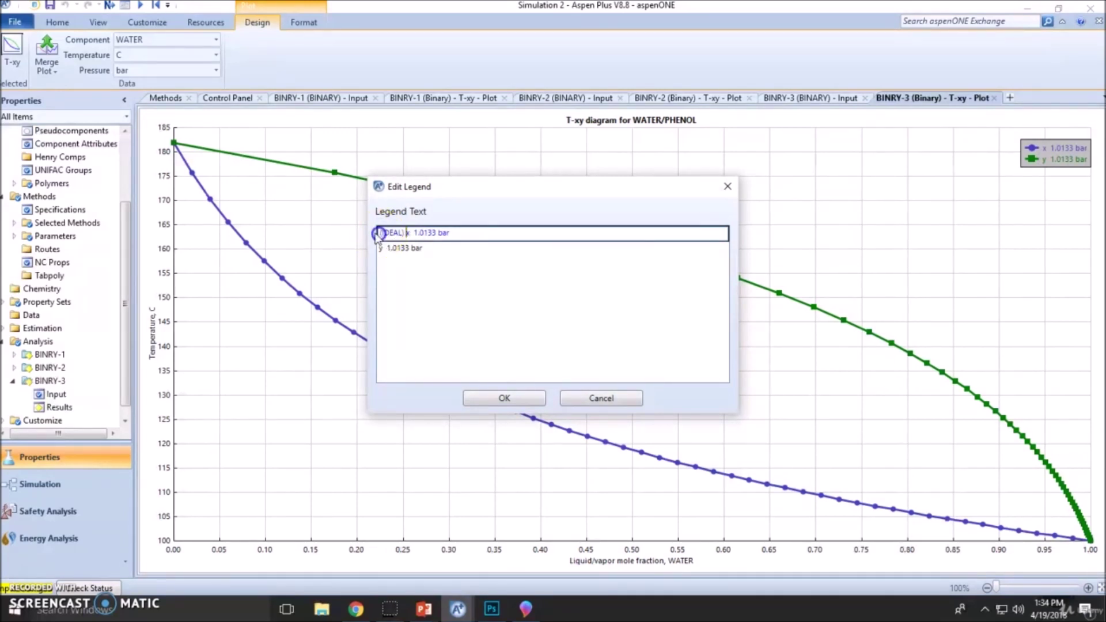
pyautogui.click(381, 249)
pyautogui.click(515, 406)
pyautogui.doubleClick(52, 343)
pyautogui.click(693, 54)
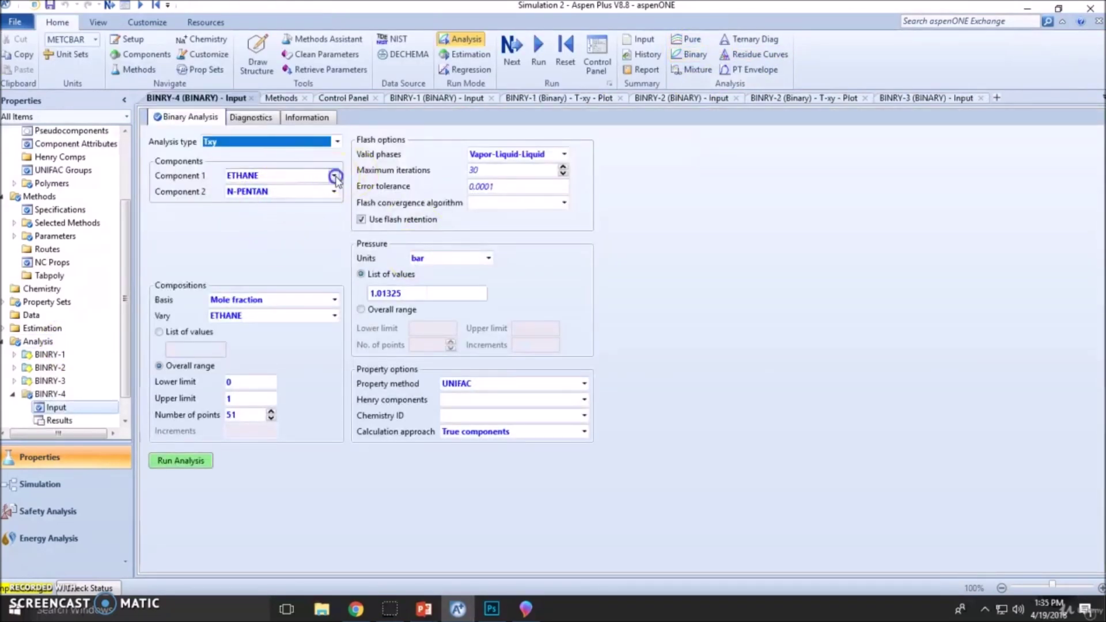
# Set BINRY-4 components to WATER and PHENOL, keep UNIFAC, and run the analysis
pyautogui.click(335, 175)
pyautogui.click(284, 216)
pyautogui.click(333, 192)
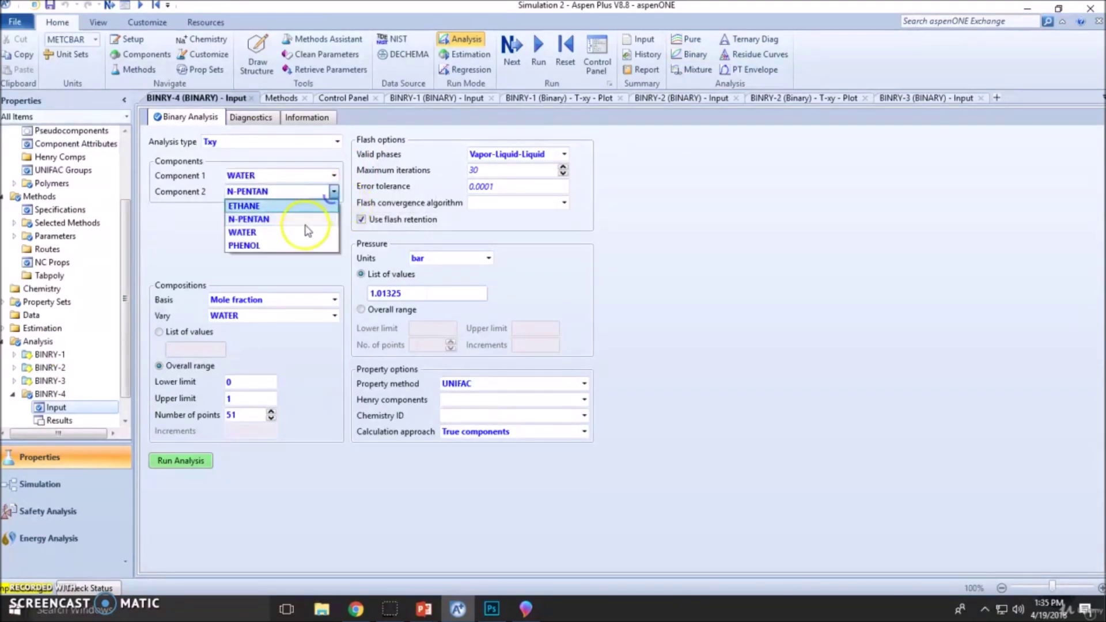
pyautogui.click(292, 247)
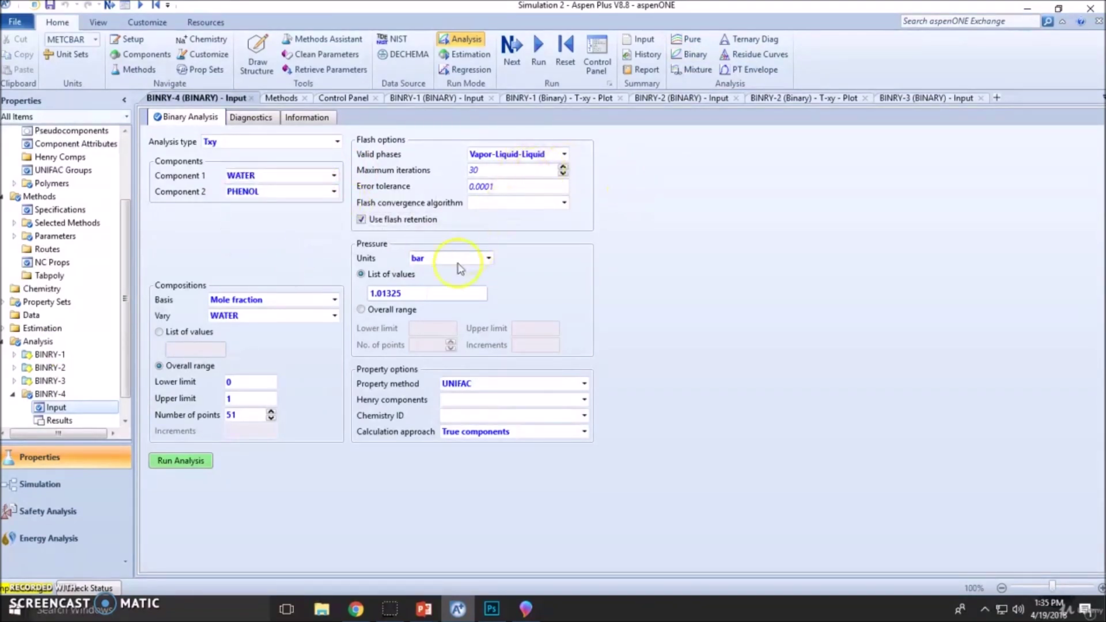
pyautogui.click(584, 383)
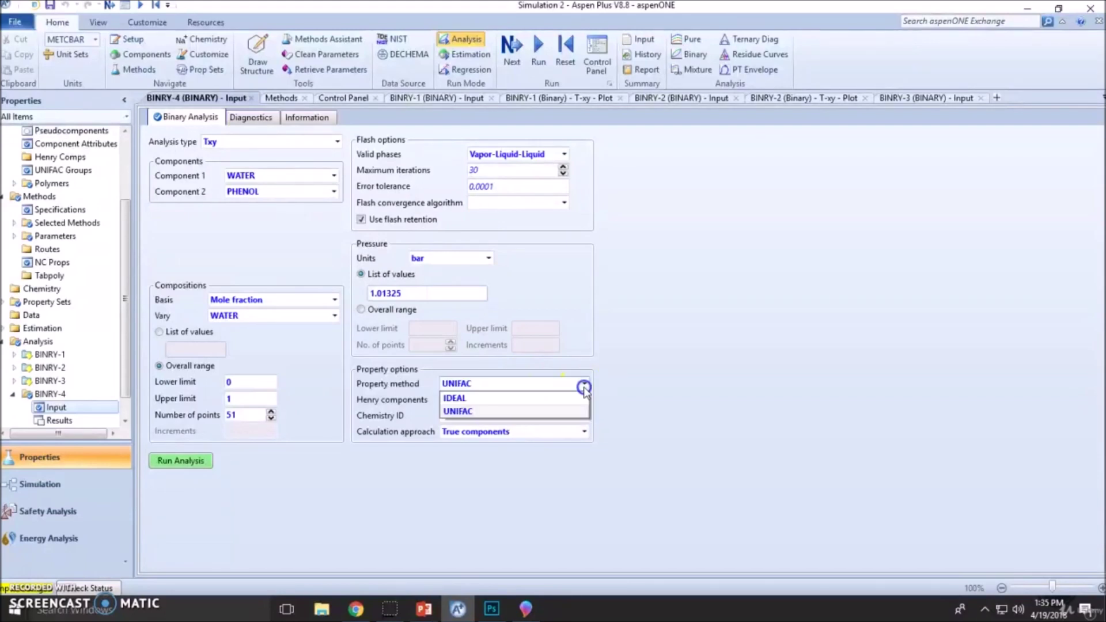
pyautogui.click(553, 409)
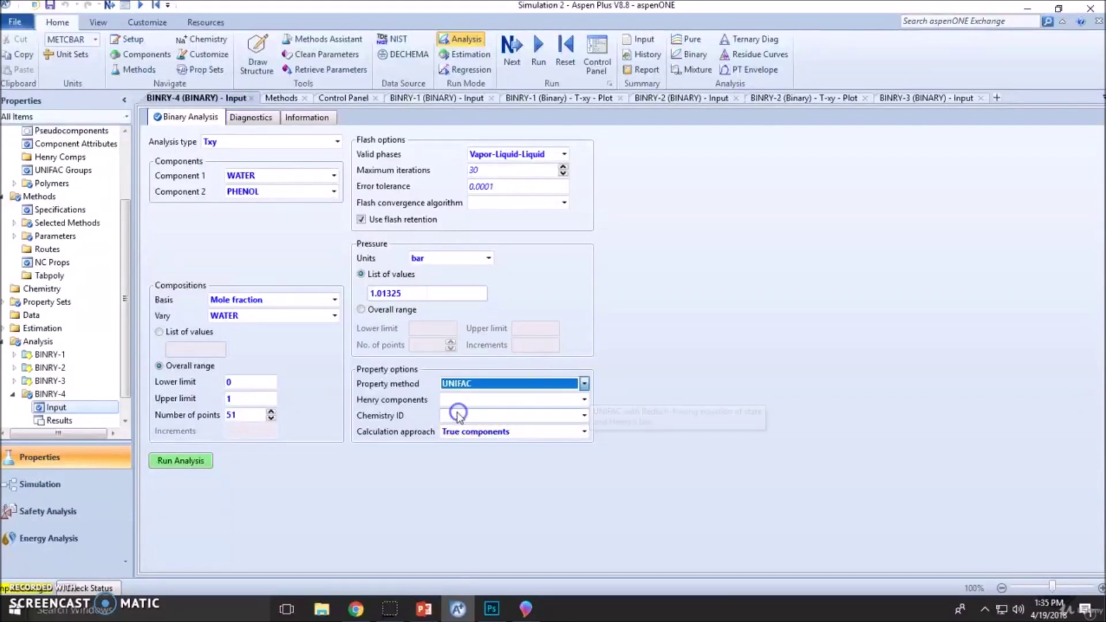
pyautogui.click(204, 465)
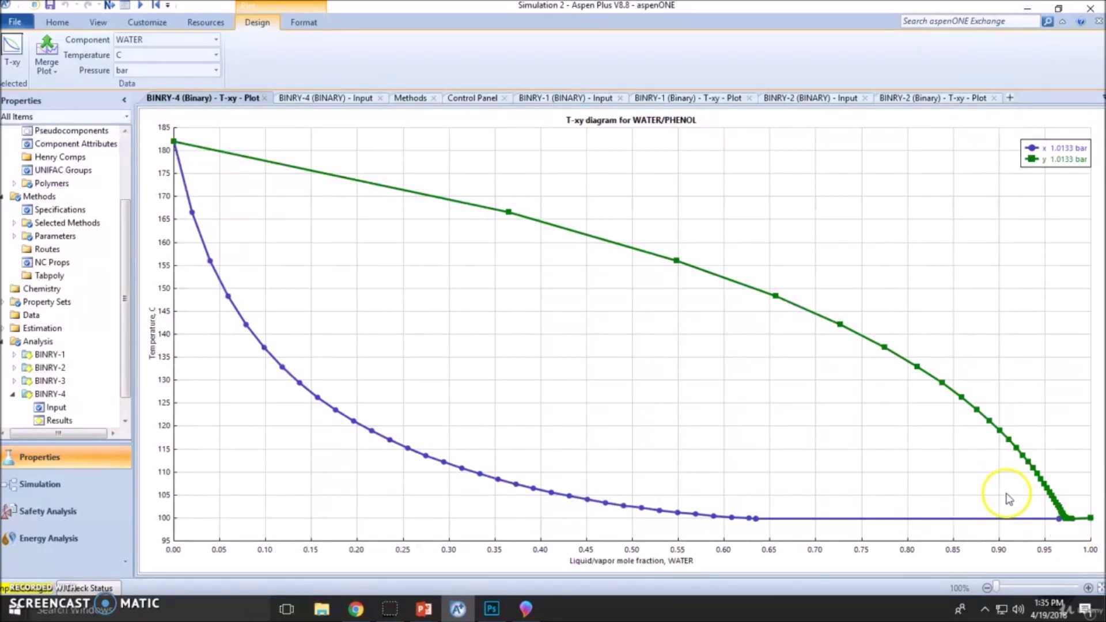
# Merge the BINRY-4 UNIFAC water/phenol curves onto the BINRY-3 plot with a single Y axis
pyautogui.click(41, 72)
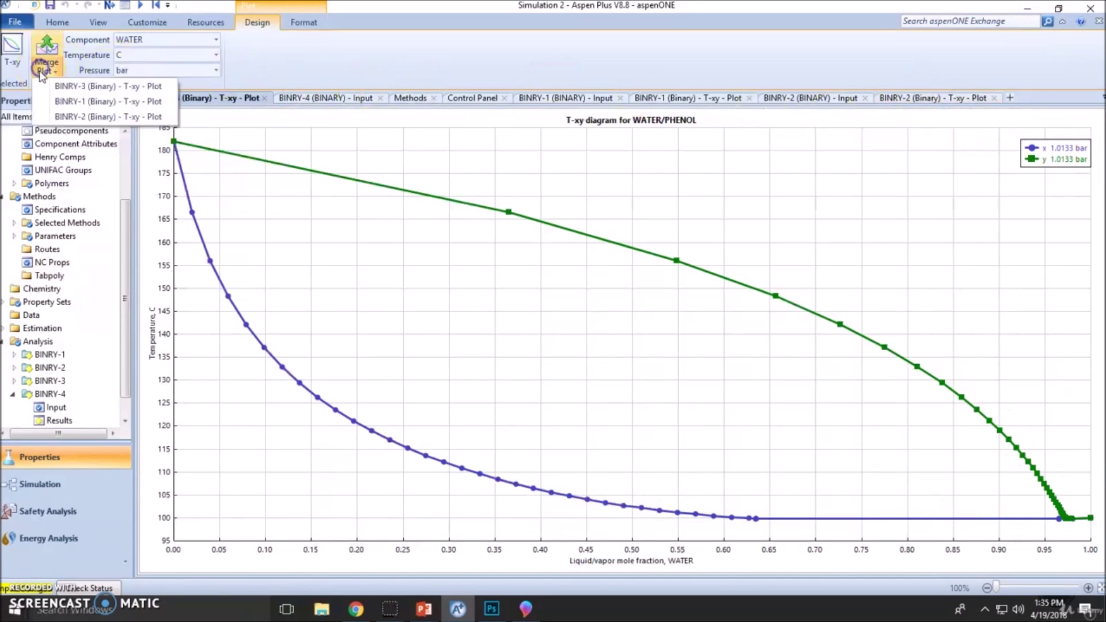
pyautogui.click(87, 101)
pyautogui.rightClick(396, 251)
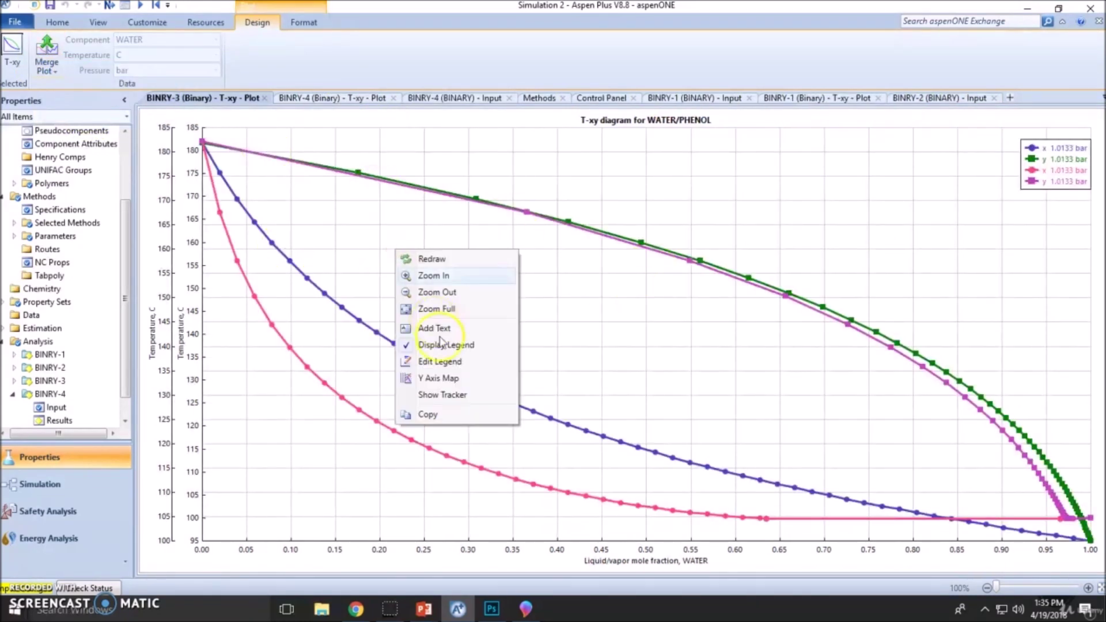
pyautogui.click(438, 377)
pyautogui.click(440, 182)
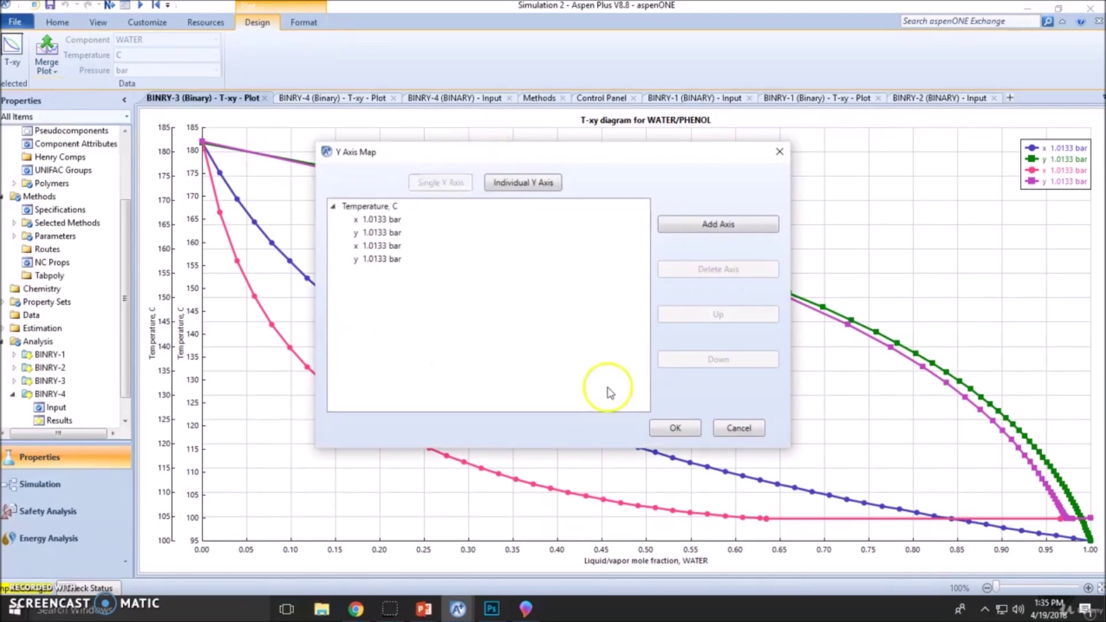
pyautogui.click(671, 428)
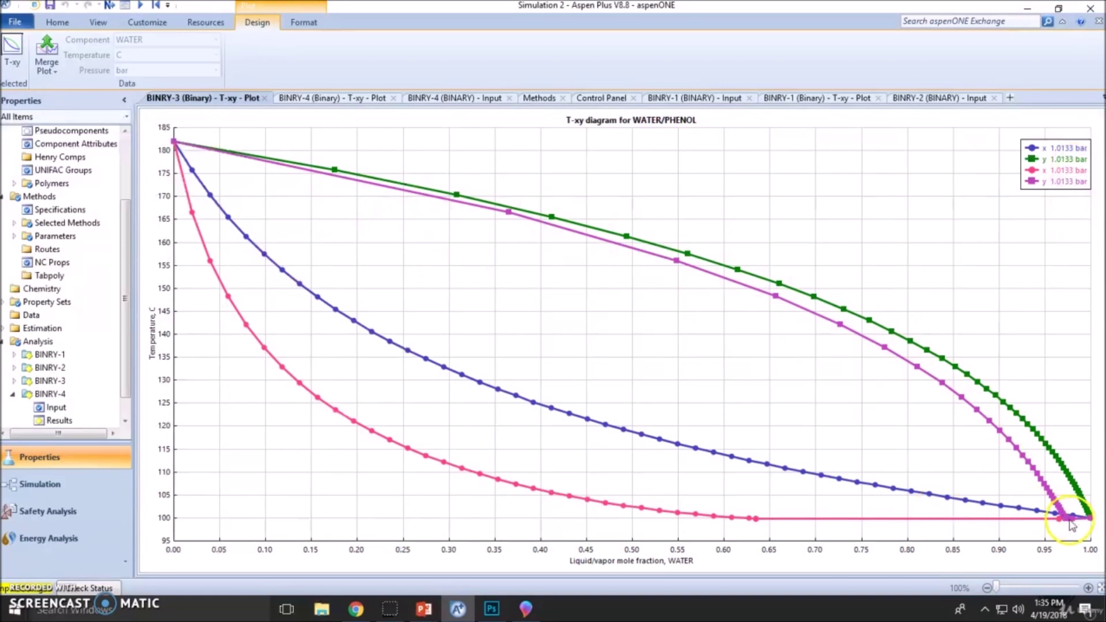
# Label the first two water/phenol legend entries (IDEAL), then return to the BINRY-2 input form
pyautogui.doubleClick(1039, 156)
pyautogui.click(383, 233)
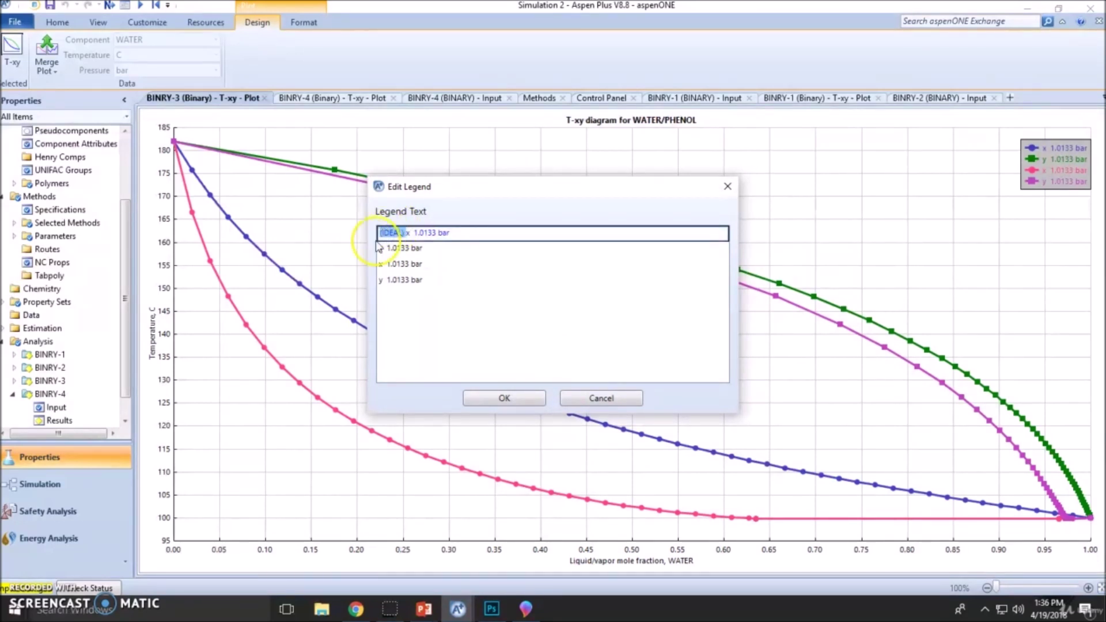
pyautogui.click(381, 248)
pyautogui.press('Home')
pyautogui.write('(IDEAL)')
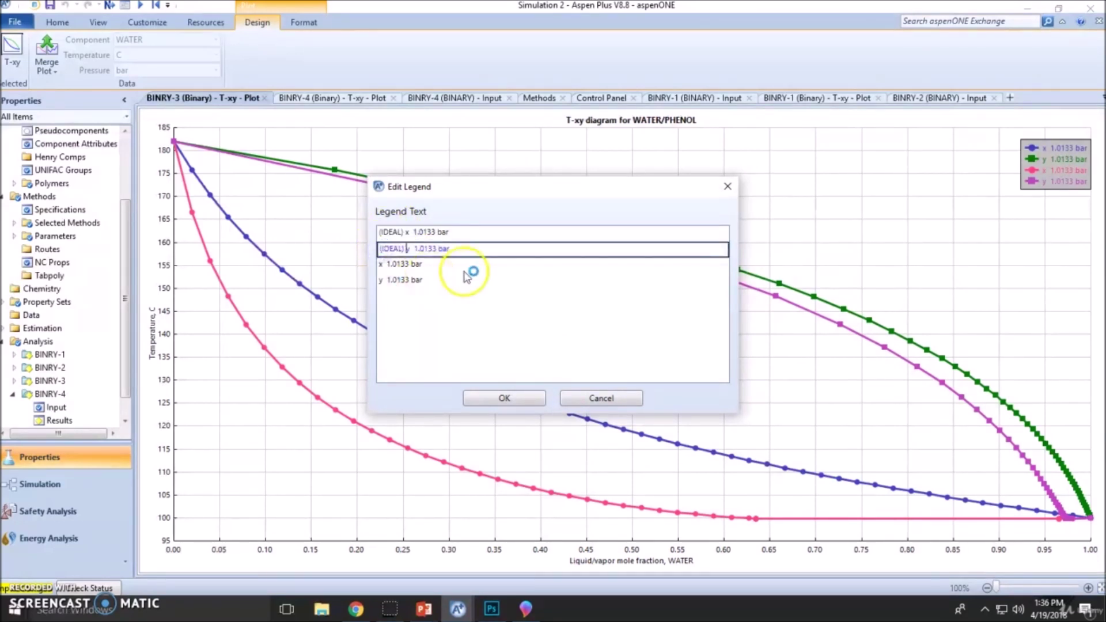
pyautogui.click(504, 398)
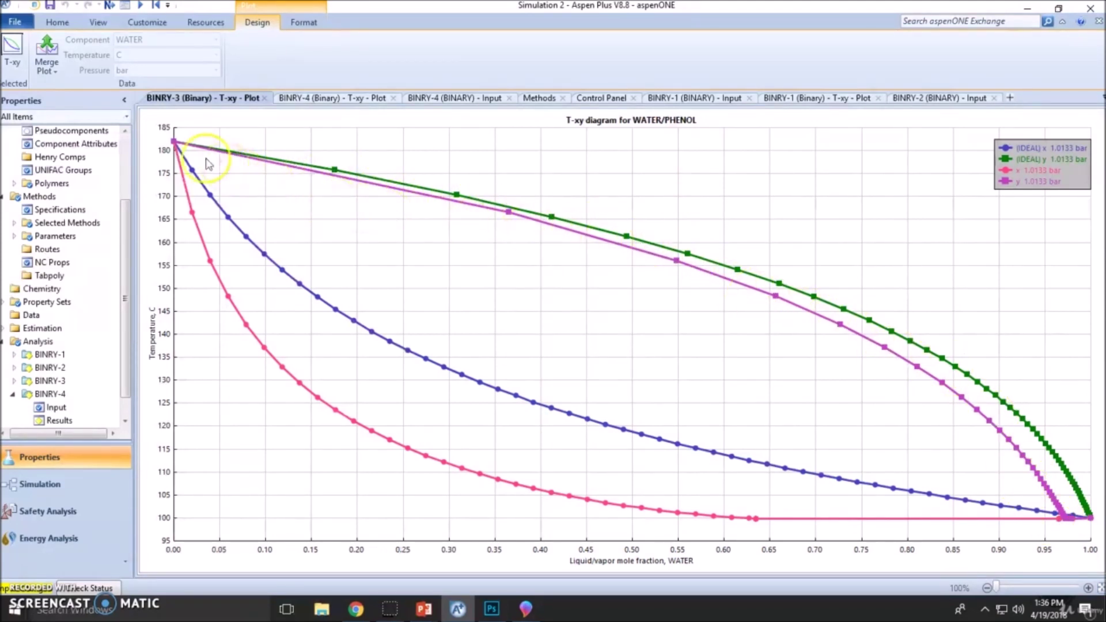
pyautogui.click(689, 267)
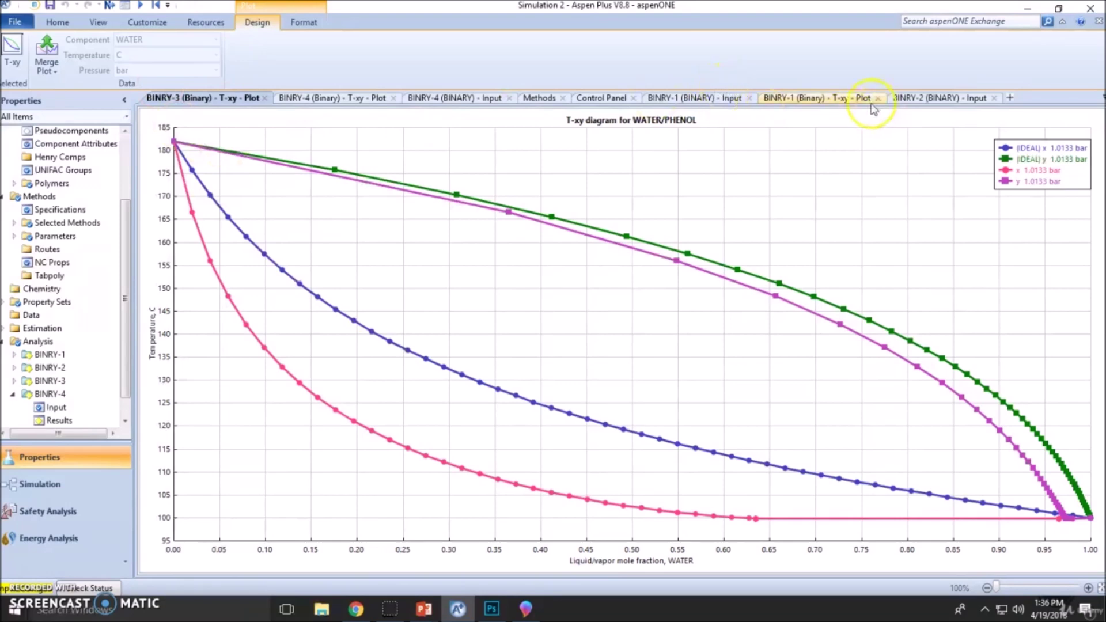
pyautogui.click(939, 98)
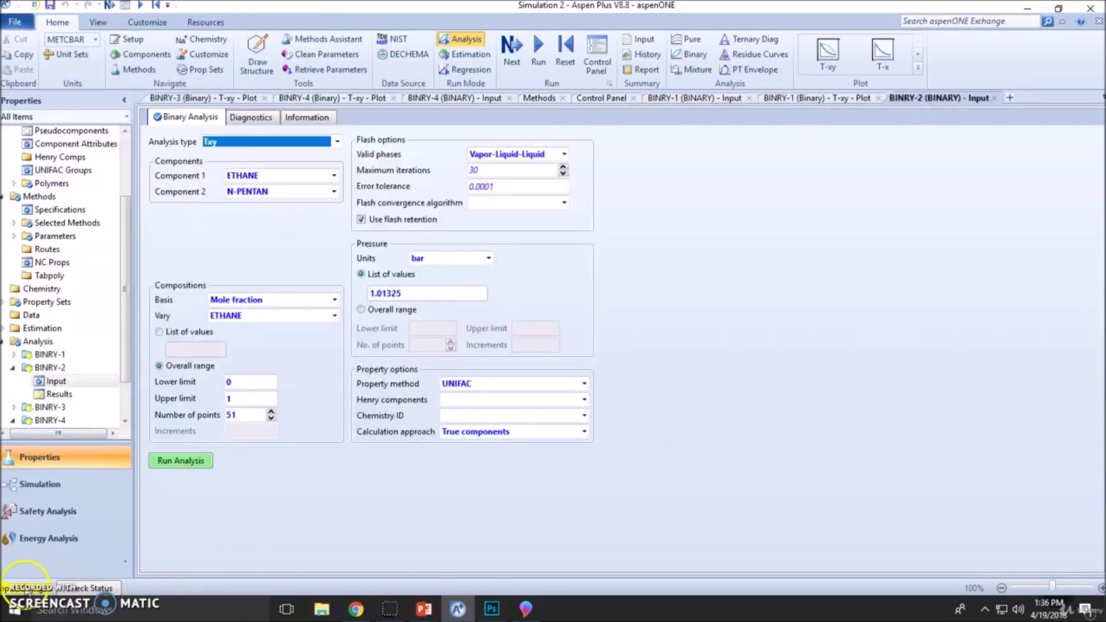
# Show the T-xy Diagrams workshop slide and circle UNIFAC and IDEAL in red ink
pyautogui.moveTo(412, 609)
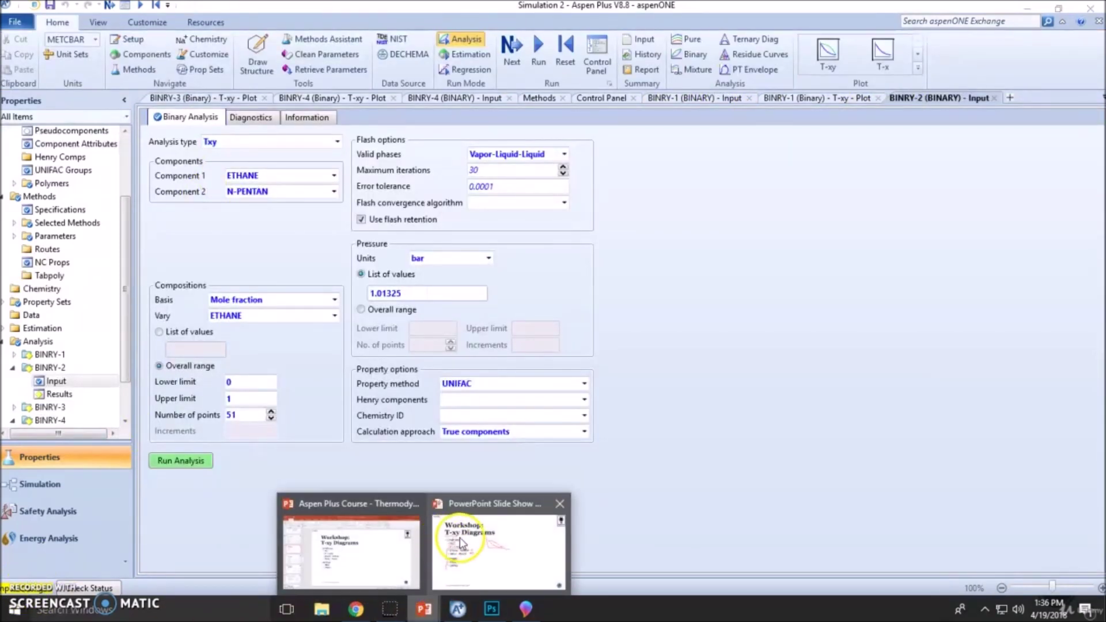
pyautogui.click(459, 538)
pyautogui.moveTo(239, 416); pyautogui.dragTo(281, 429)
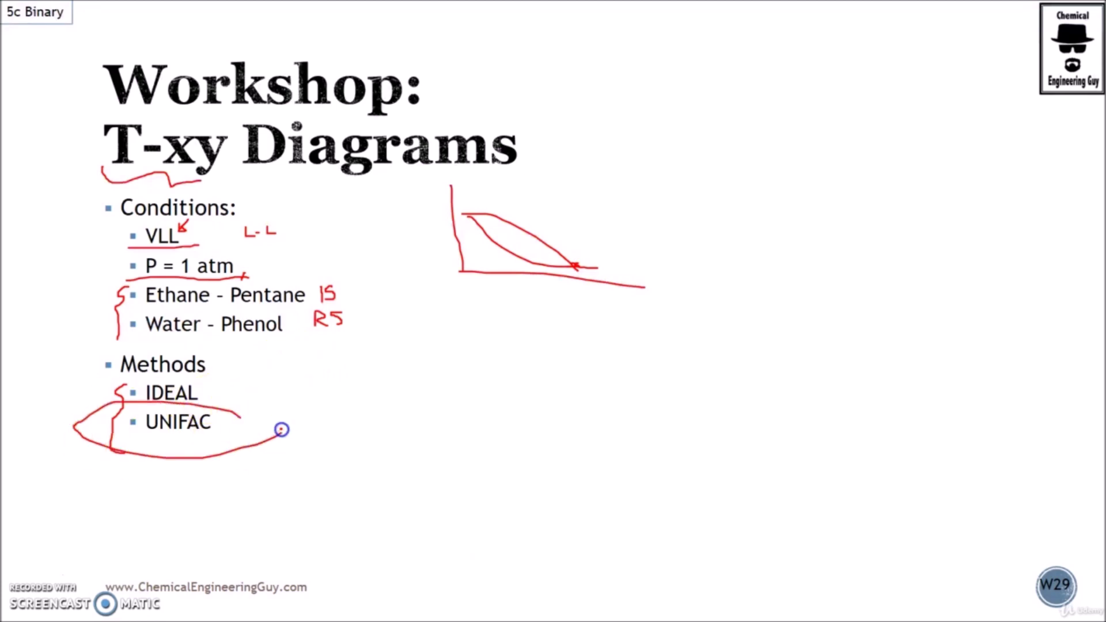
pyautogui.moveTo(189, 378); pyautogui.dragTo(161, 381)
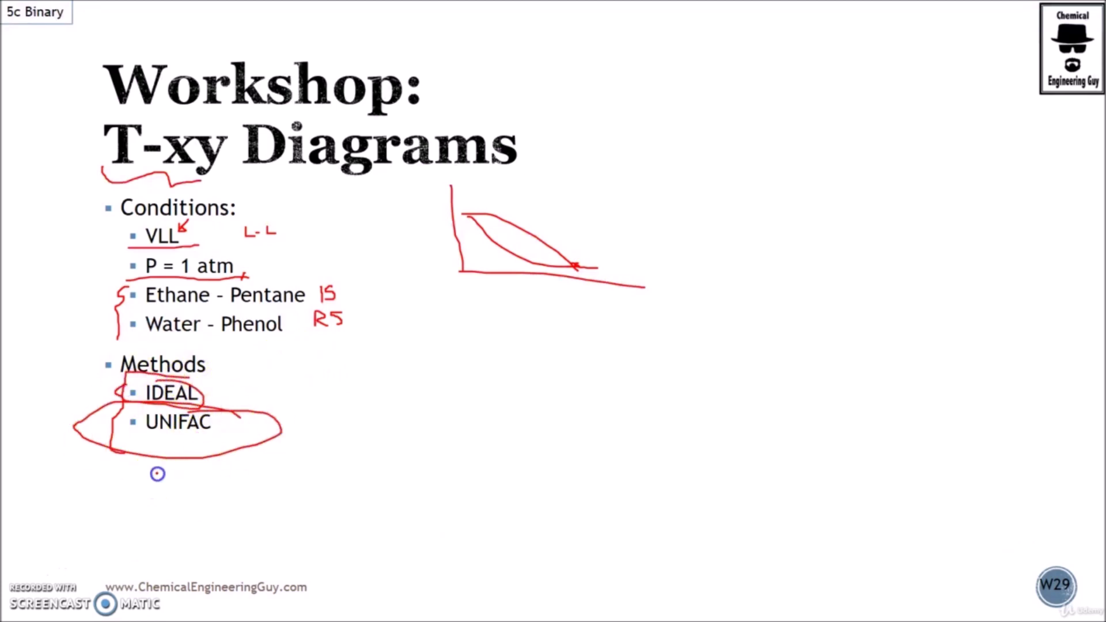